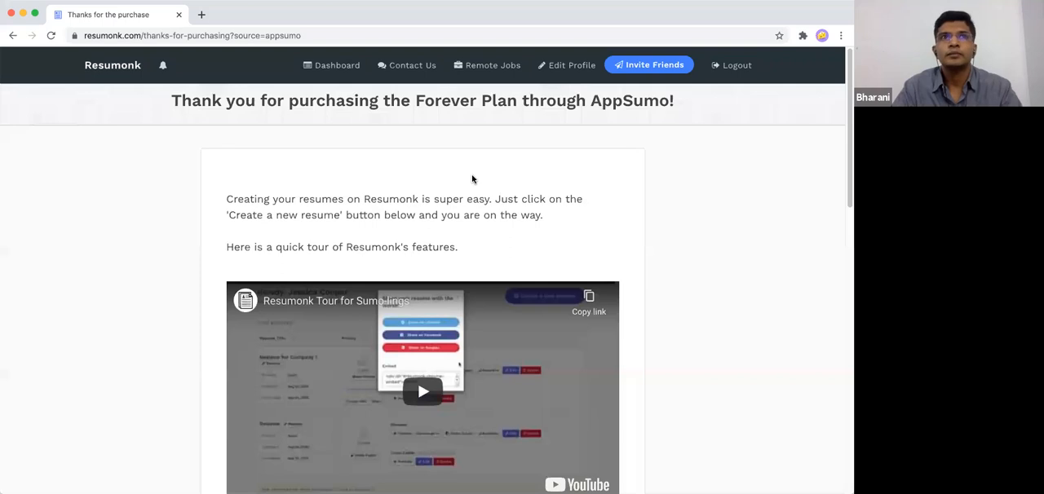
# - Start creating a new resume from the purchase thank-you page
pyautogui.scroll(-8, 471, 178)
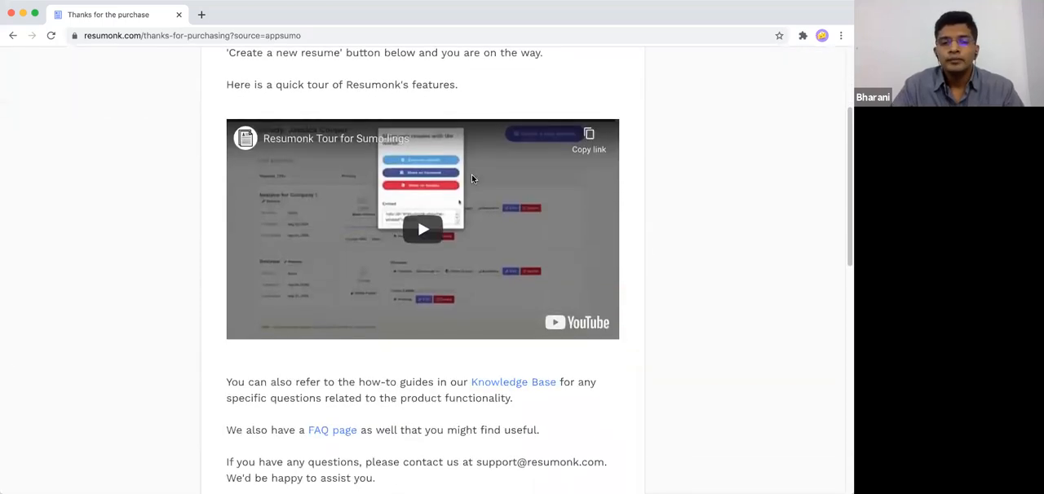
pyautogui.scroll(-2, 471, 178)
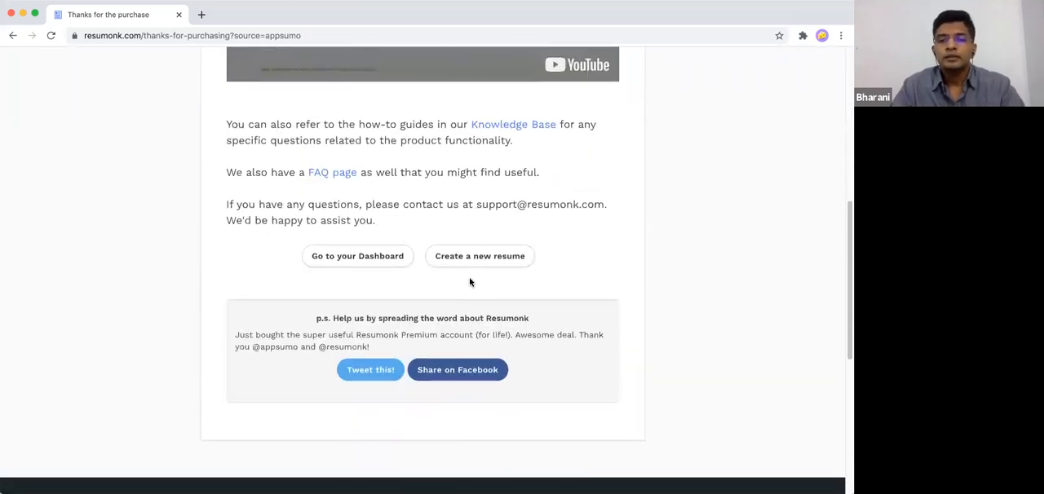
pyautogui.click(475, 258)
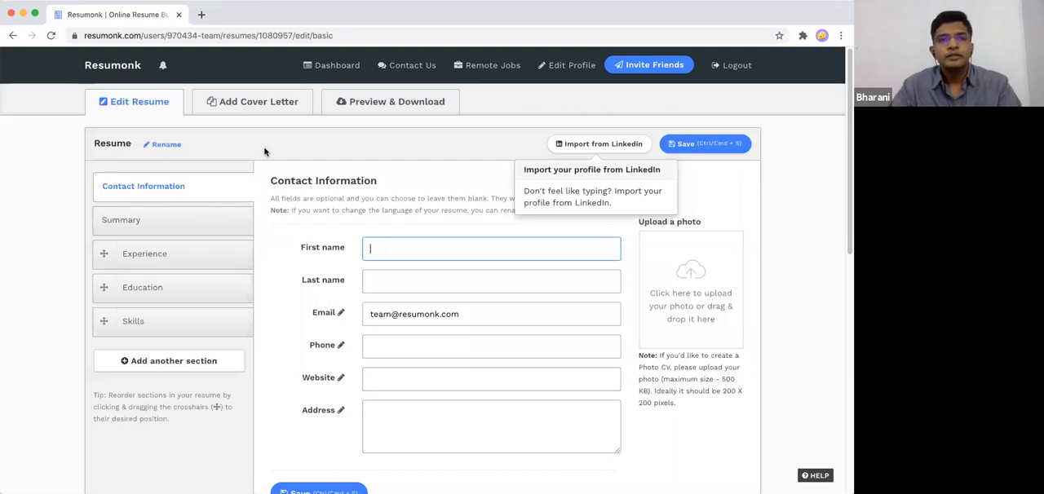
# - Look through the additional section types that can be added to the resume, without adding one
pyautogui.click(185, 360)
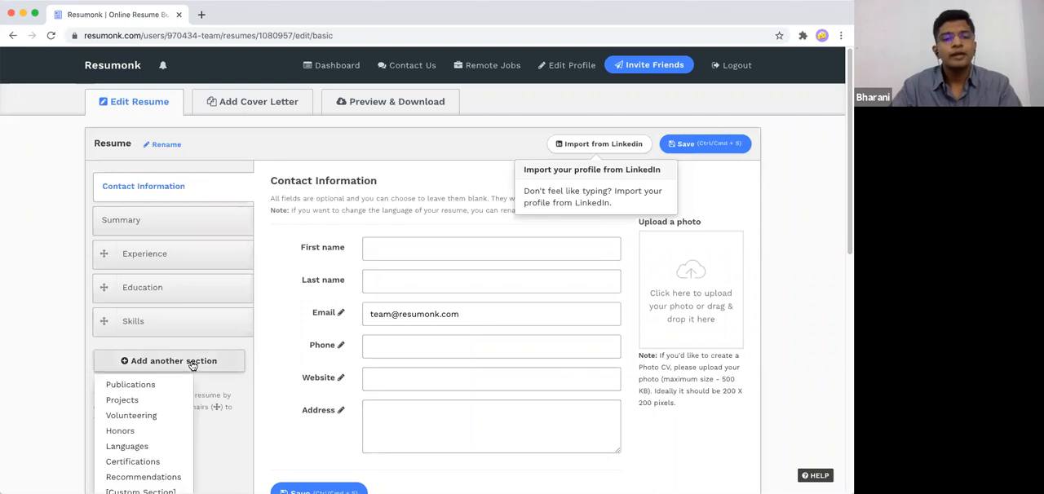
pyautogui.scroll(-1, 179, 395)
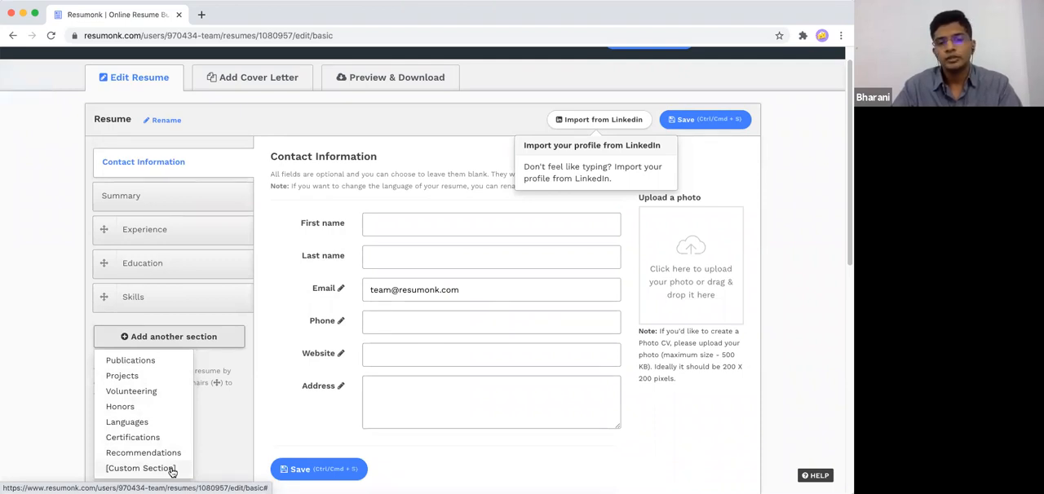
pyautogui.click(281, 335)
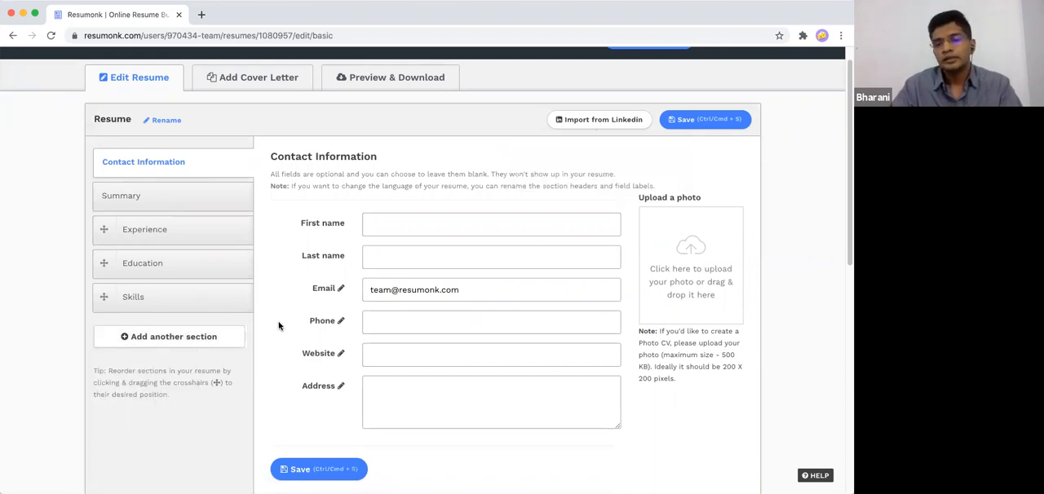
# - Open the LinkedIn profile import for this resume and read through the instructions for downloading the profile archive
pyautogui.click(573, 126)
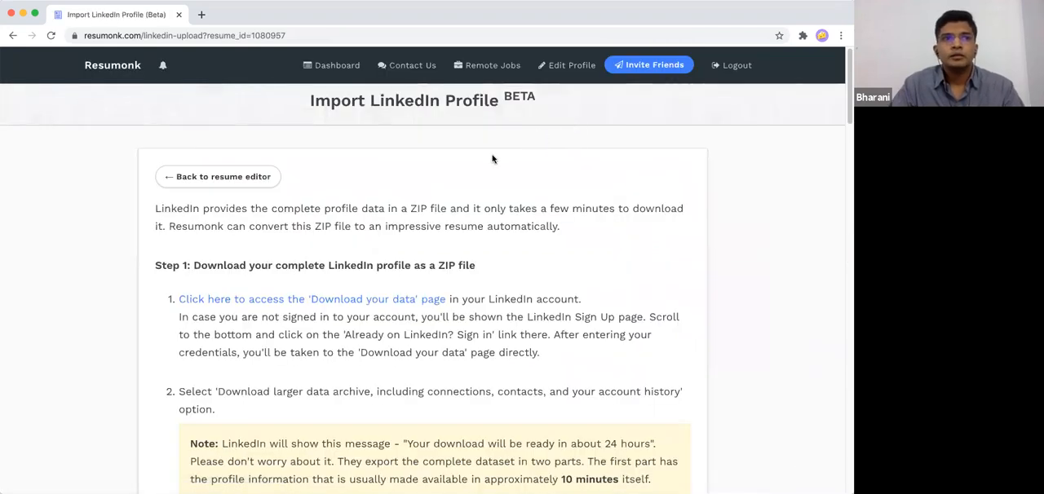
pyautogui.scroll(-1, 492, 159)
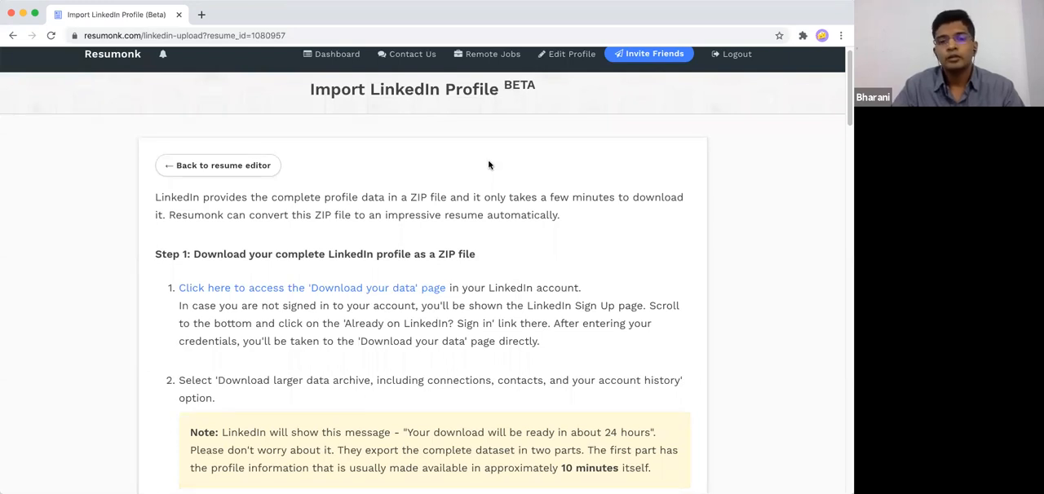
pyautogui.scroll(-1, 488, 163)
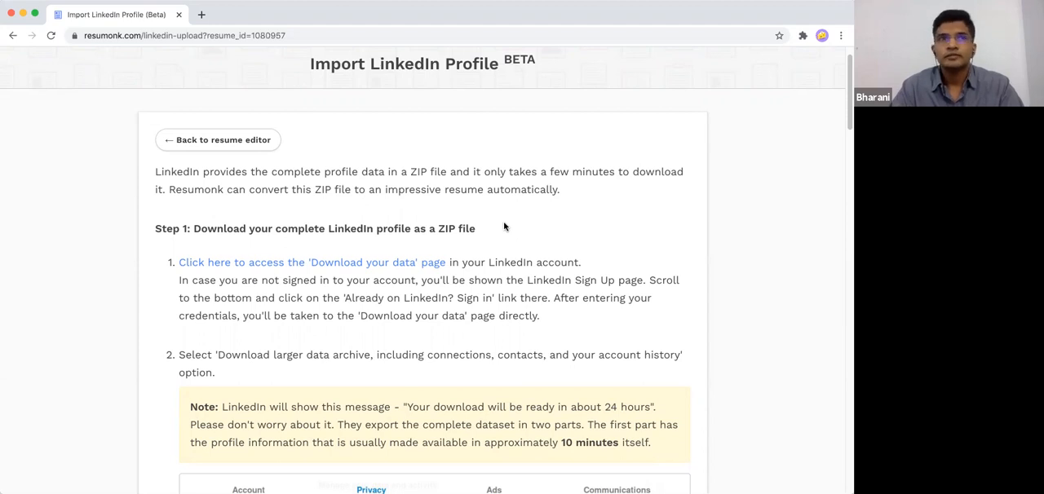
pyautogui.scroll(-10, 505, 226)
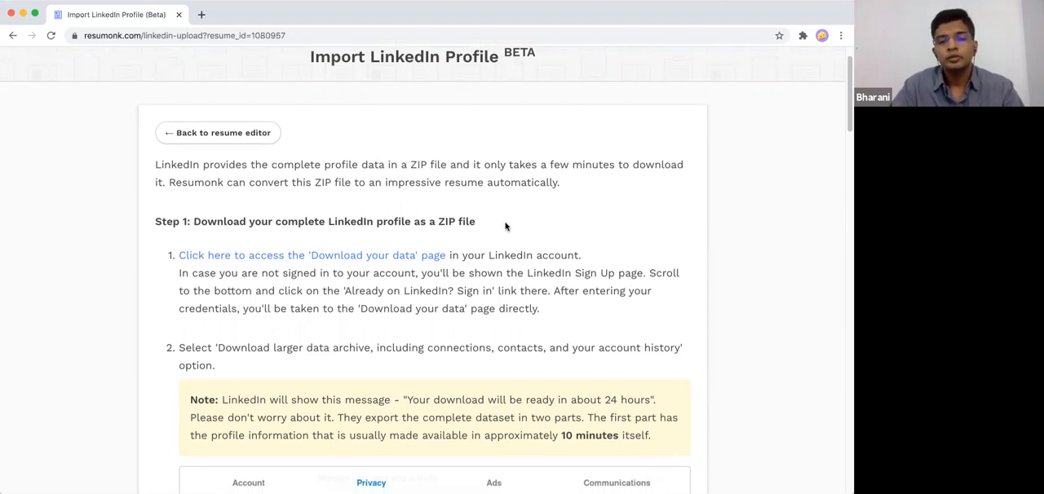
pyautogui.scroll(-12, 504, 226)
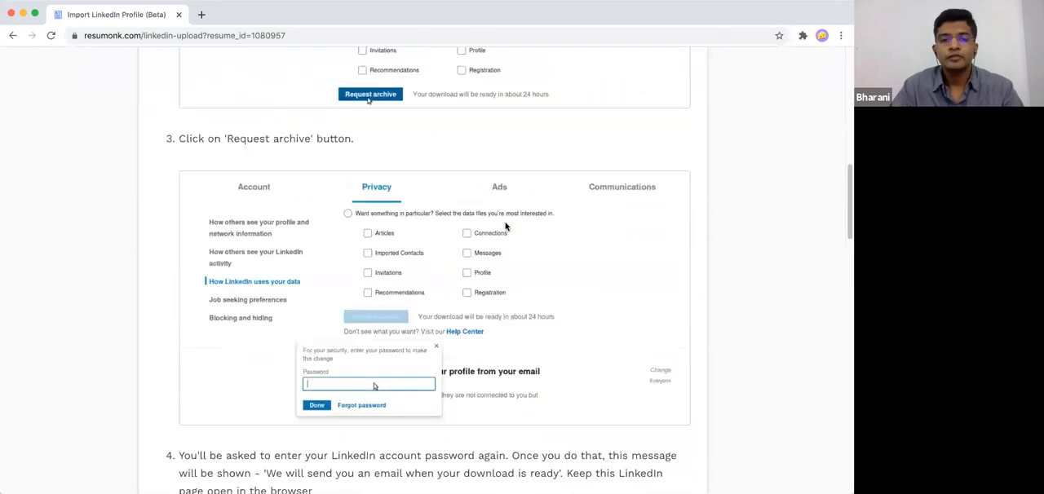
pyautogui.scroll(-18, 498, 279)
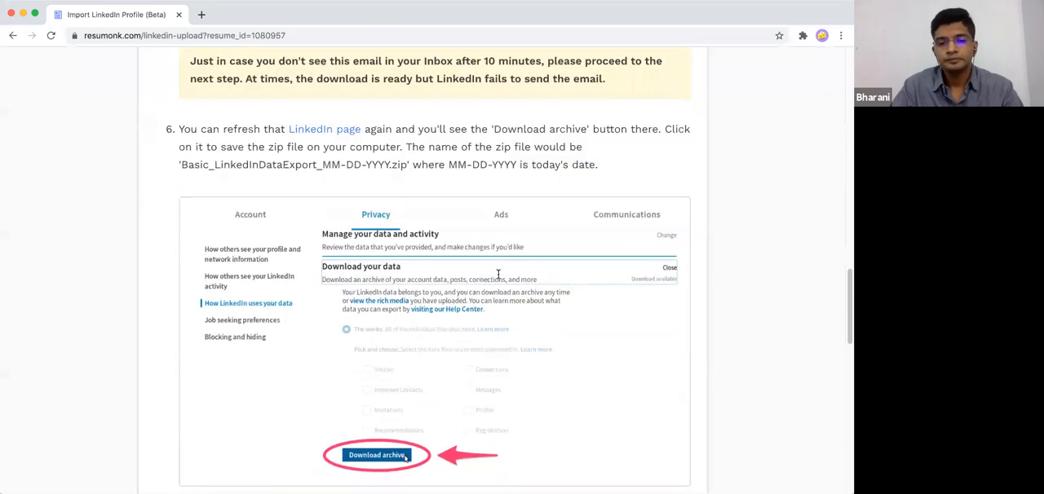
# - Select jessica.zip from the RM folder as the LinkedIn profile archive, then upload and convert it into the resume
pyautogui.click(625, 202)
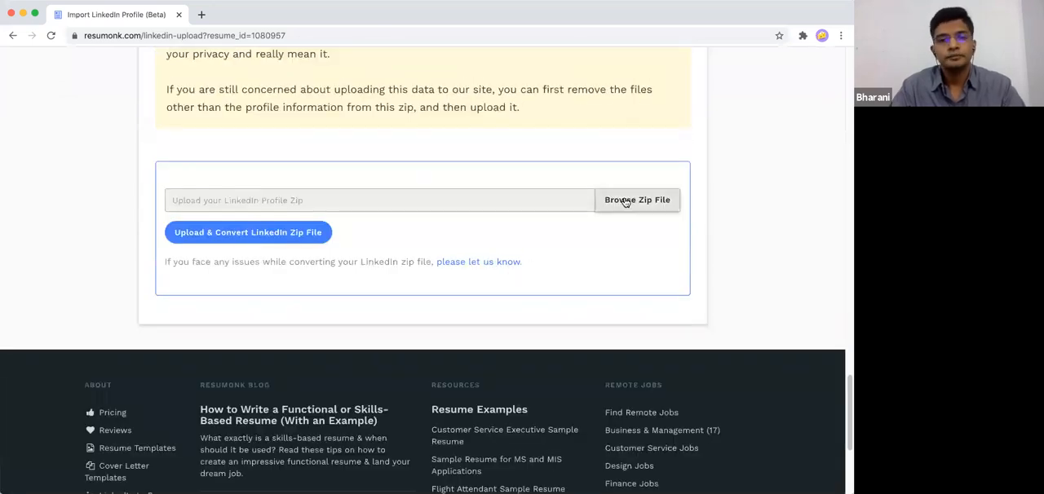
pyautogui.click(381, 76)
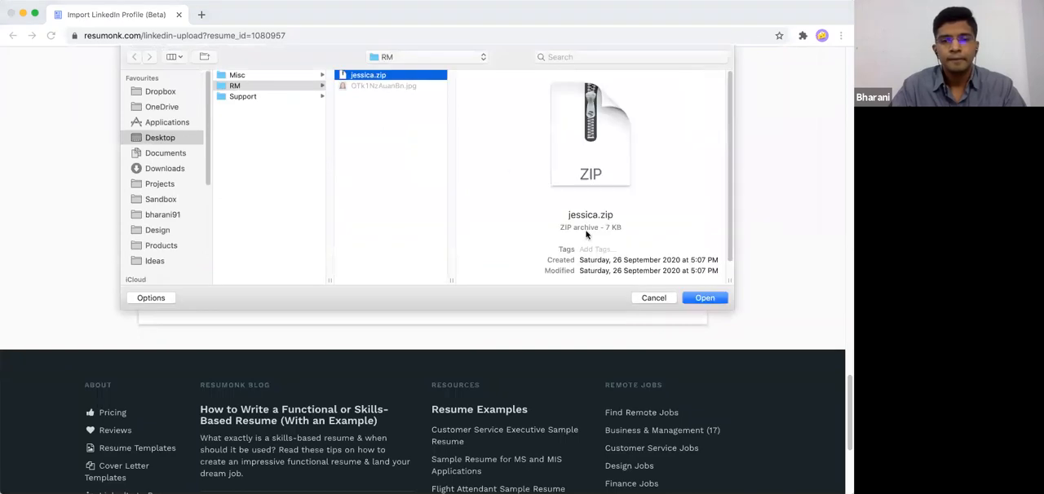
pyautogui.click(693, 298)
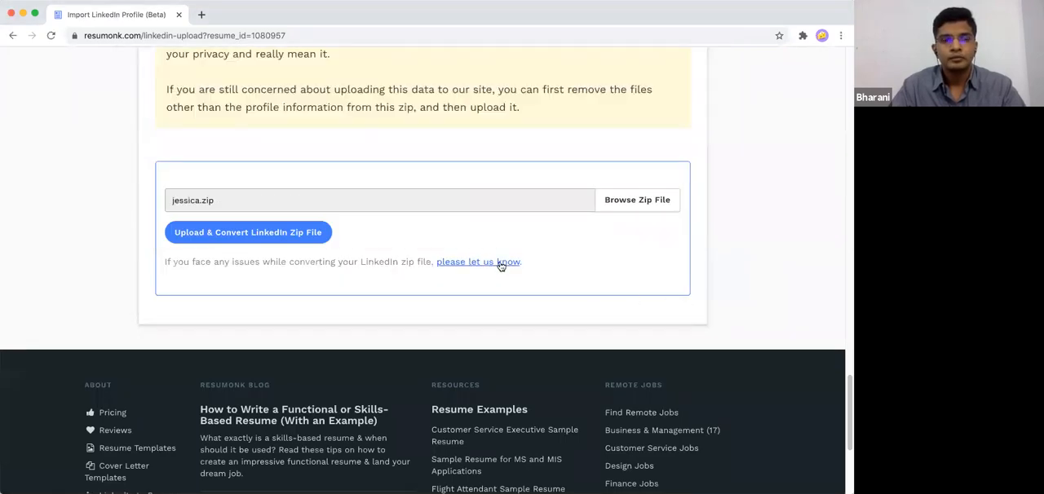
pyautogui.click(269, 235)
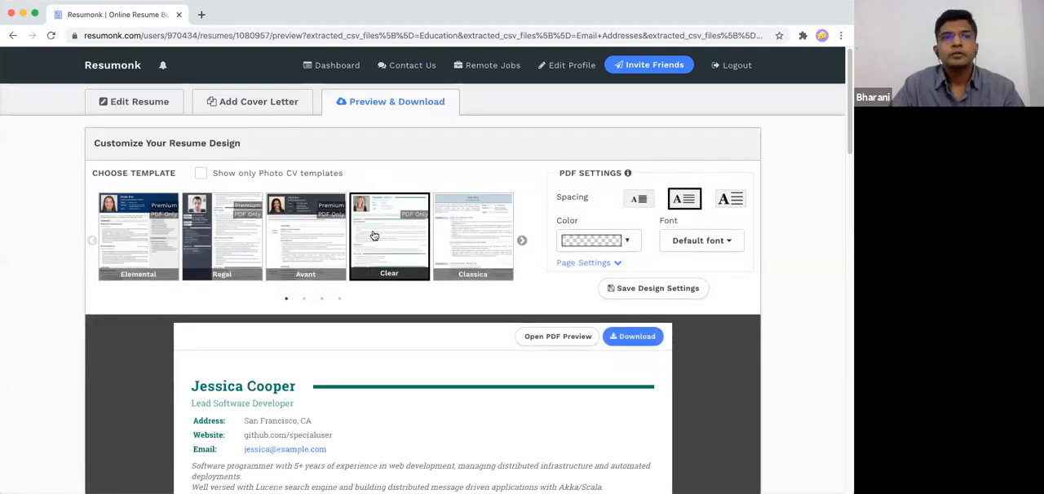
# - Review the imported resume in the preview, from the contact details and experience through to the projects and languages
pyautogui.scroll(-2, 374, 236)
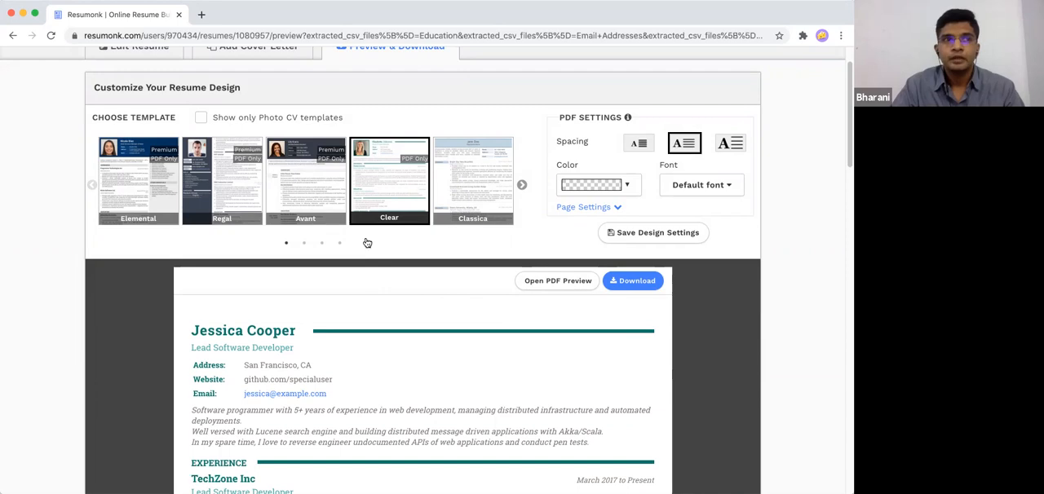
pyautogui.scroll(-2, 358, 259)
pyautogui.scroll(-3, 357, 260)
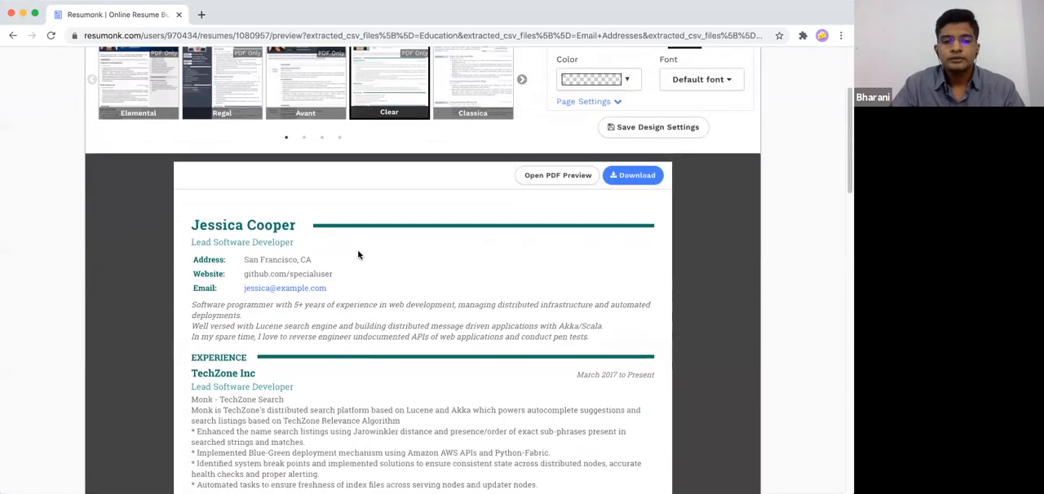
pyautogui.scroll(-5, 360, 254)
pyautogui.scroll(-15, 359, 255)
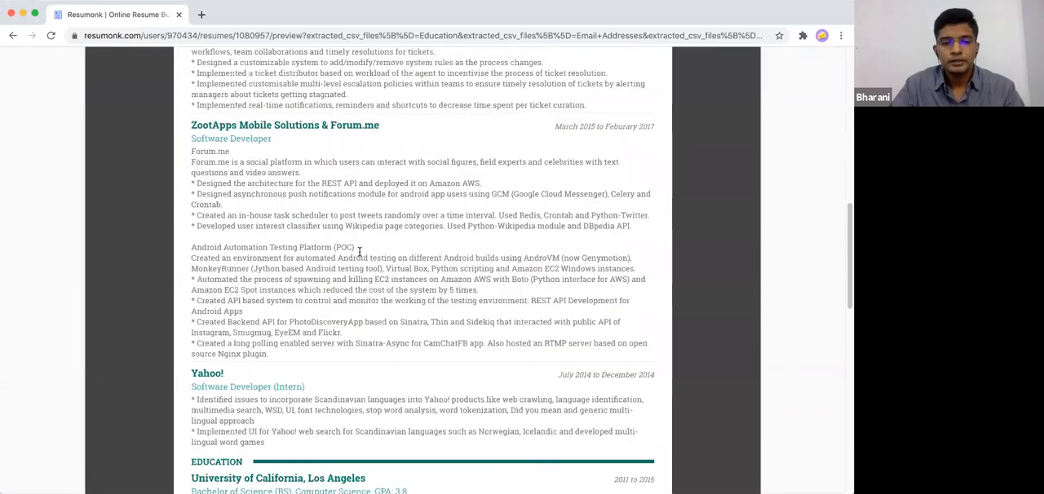
pyautogui.scroll(-4, 359, 252)
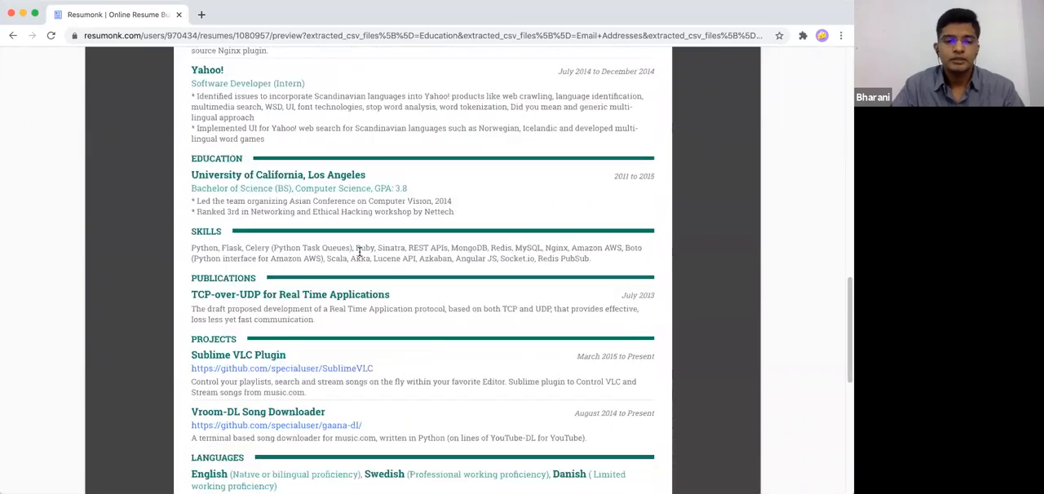
pyautogui.scroll(-4, 360, 254)
pyautogui.scroll(14, 359, 255)
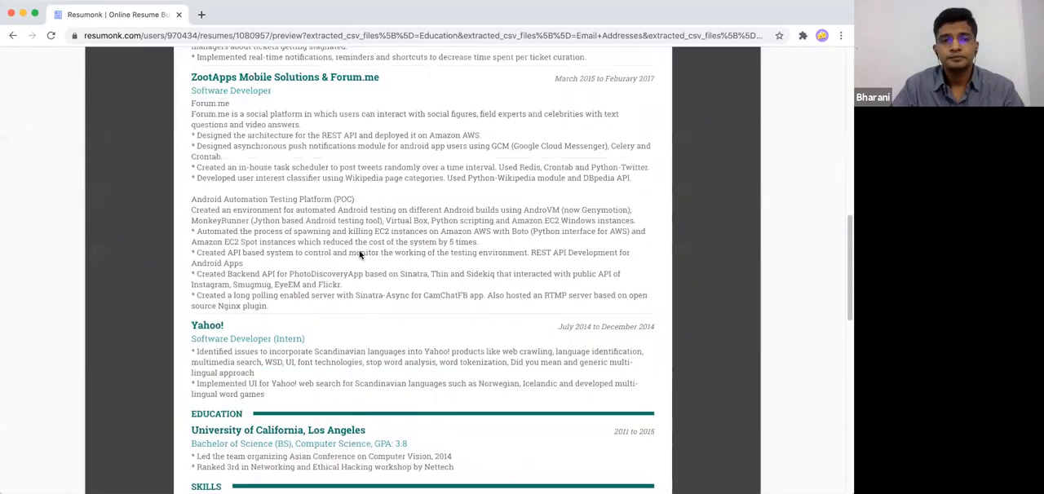
pyautogui.scroll(20, 360, 255)
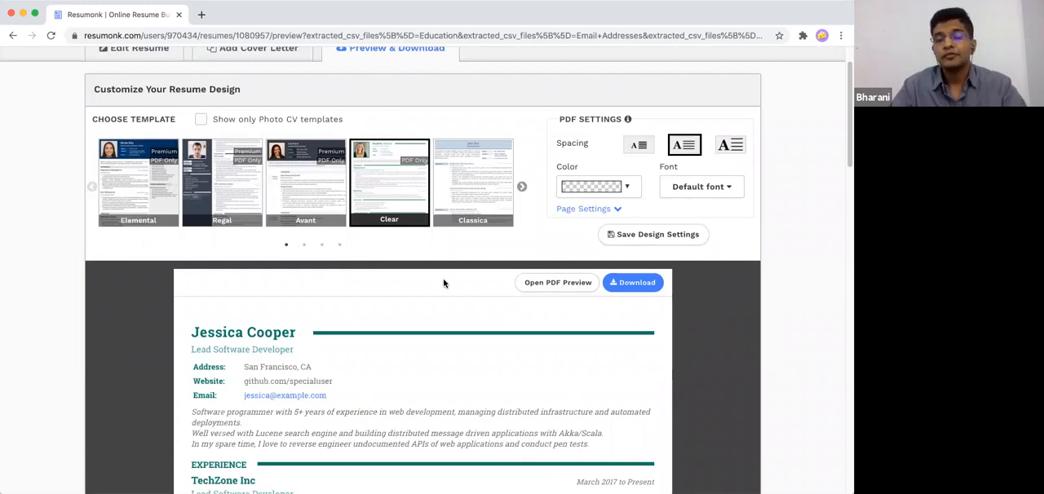
# - Apply the Collegium template to the resume and check how the preview looks
pyautogui.click(522, 188)
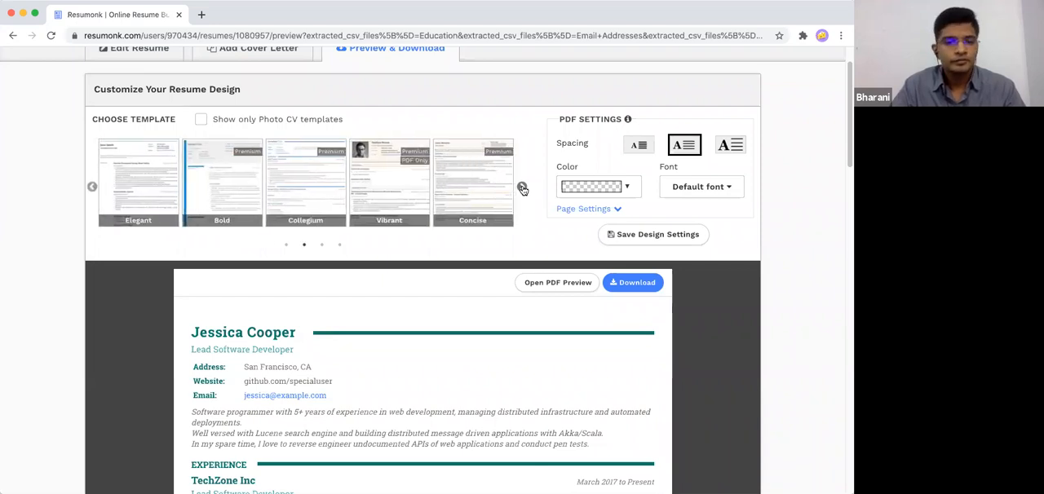
pyautogui.click(325, 201)
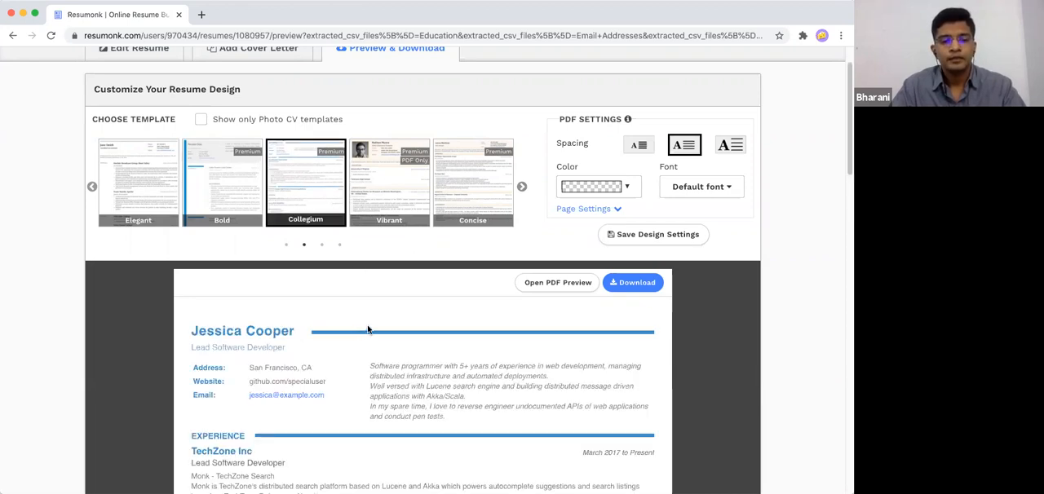
pyautogui.scroll(-3, 367, 321)
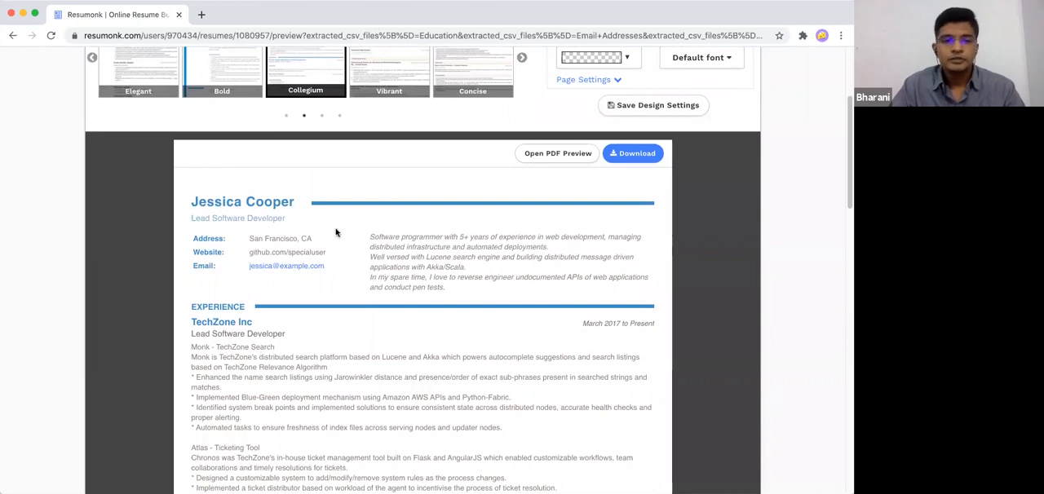
pyautogui.scroll(3, 440, 245)
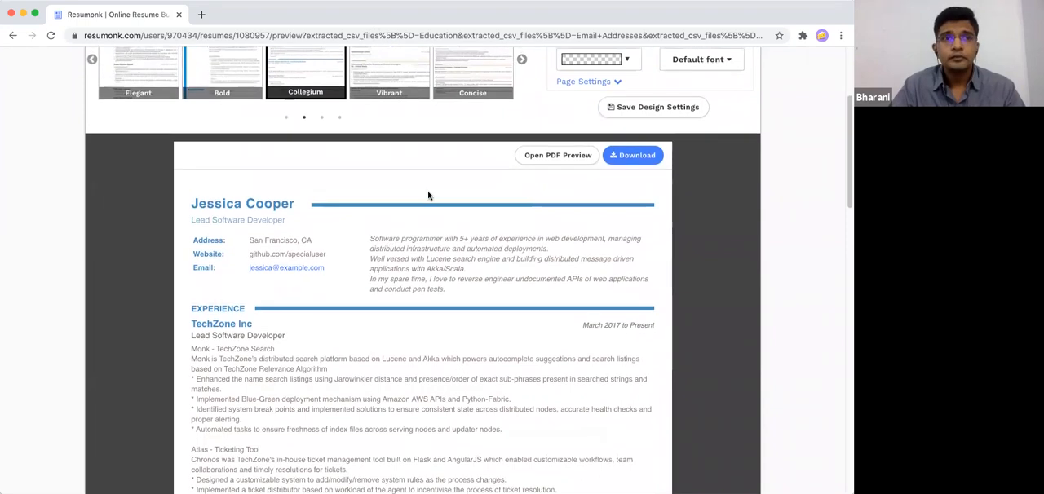
# - Change the resume's accent color to dark grey in the PDF settings
pyautogui.scroll(1, 426, 209)
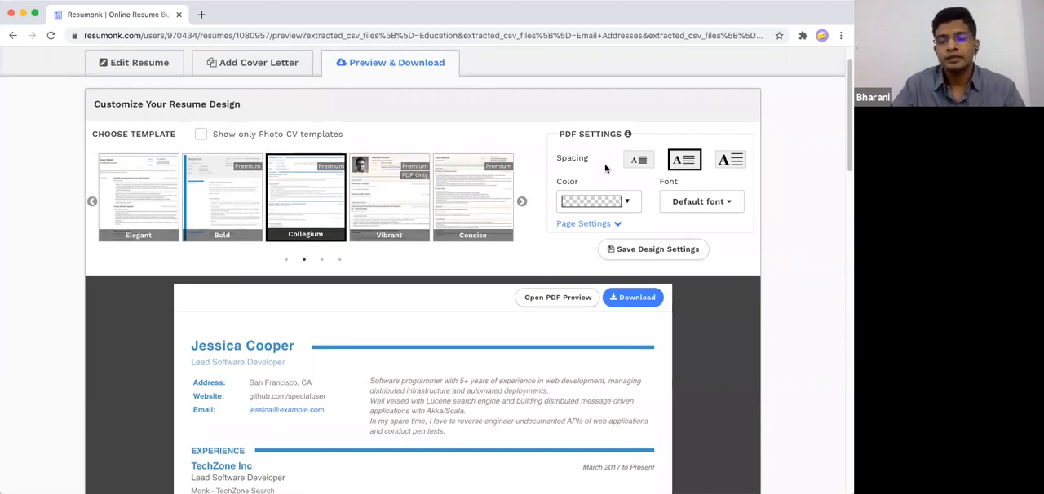
pyautogui.scroll(-1, 602, 167)
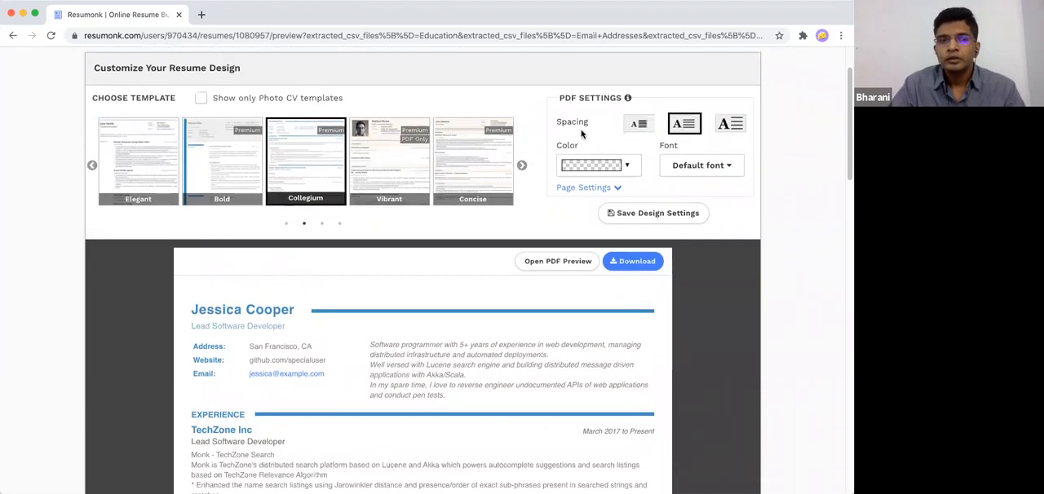
pyautogui.click(610, 167)
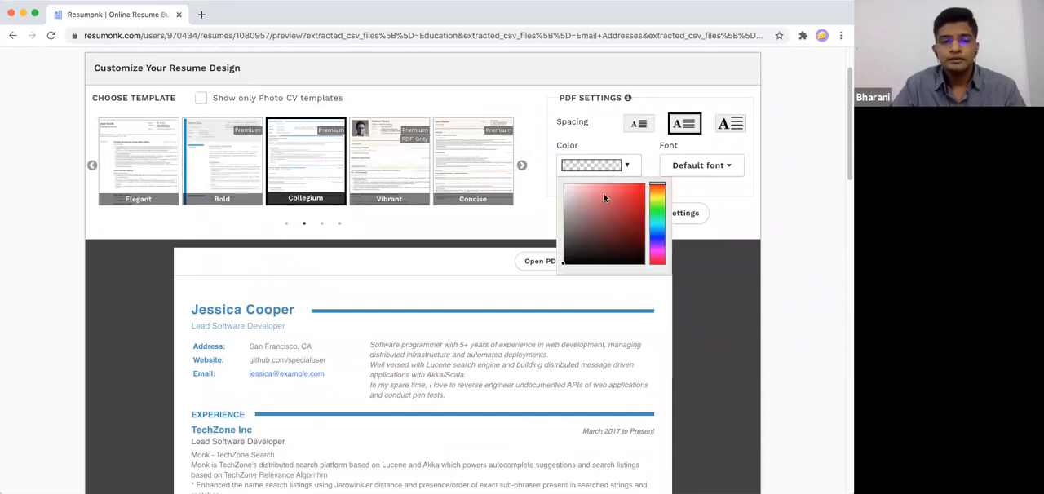
pyautogui.moveTo(595, 236); pyautogui.dragTo(561, 239)
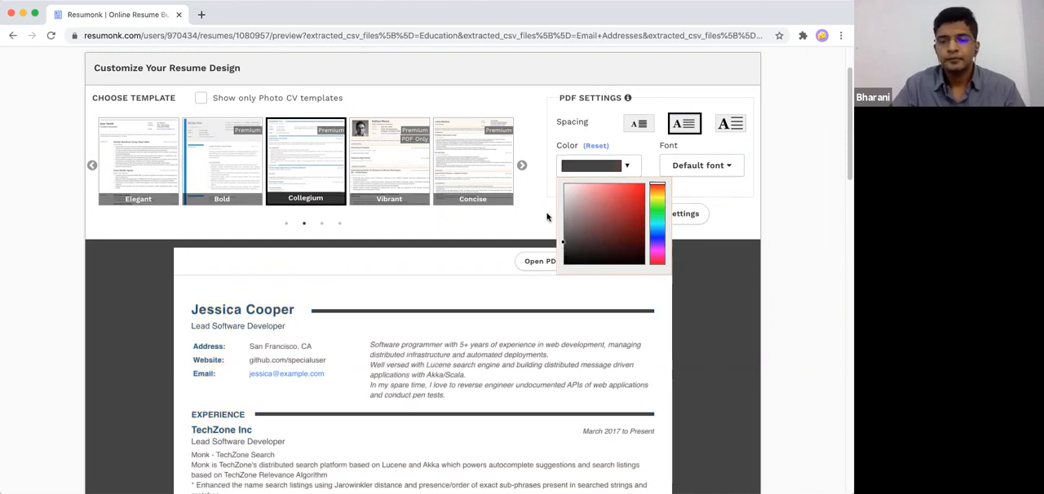
pyautogui.click(532, 185)
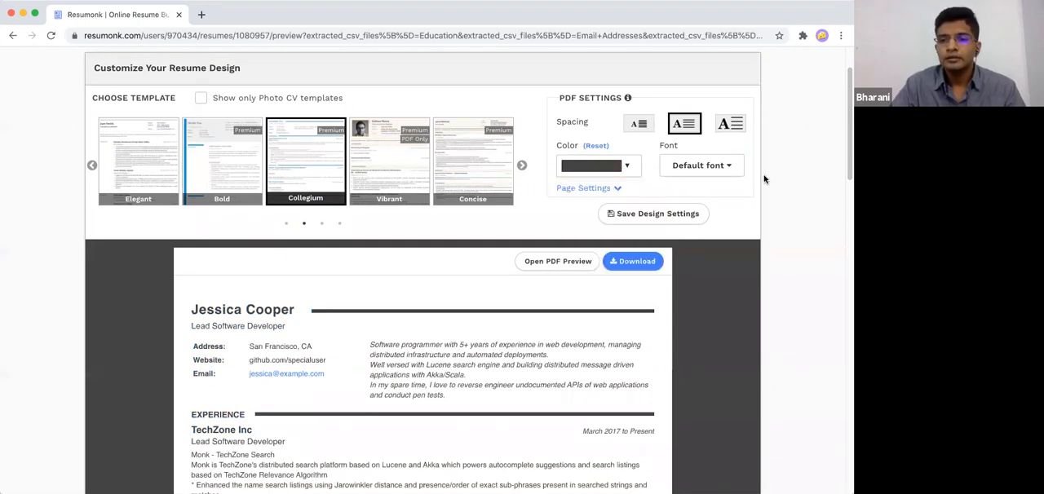
# - Set the resume font to Cantarell and save the design settings
pyautogui.click(688, 169)
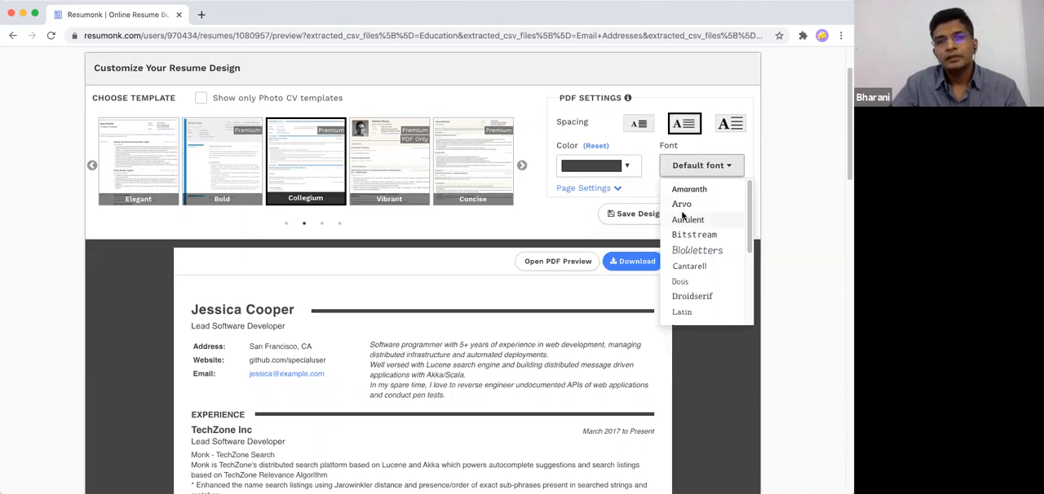
pyautogui.click(684, 266)
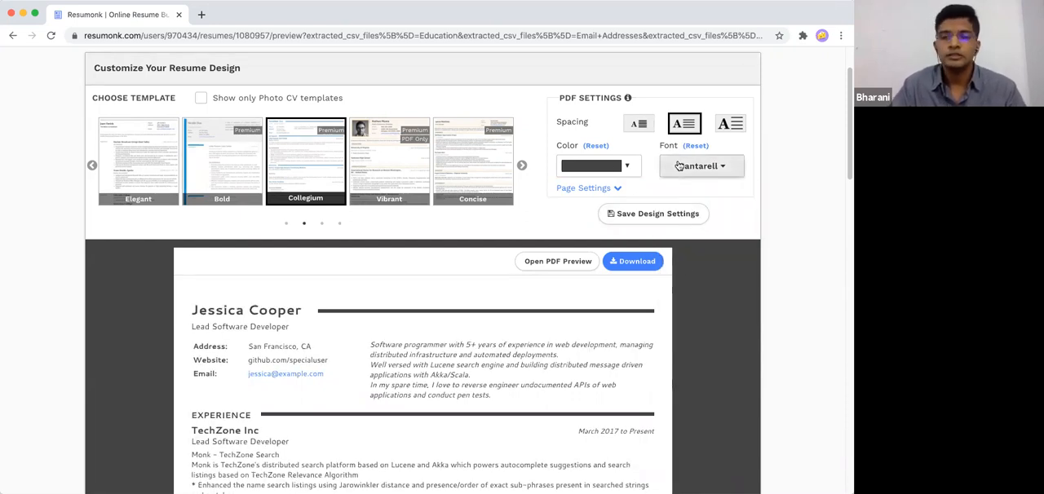
pyautogui.scroll(-1, 459, 305)
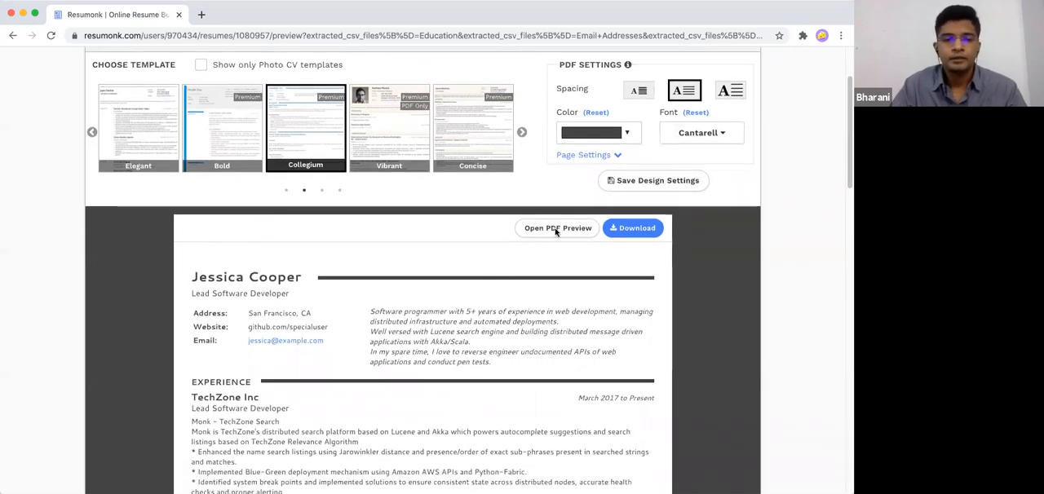
pyautogui.click(625, 186)
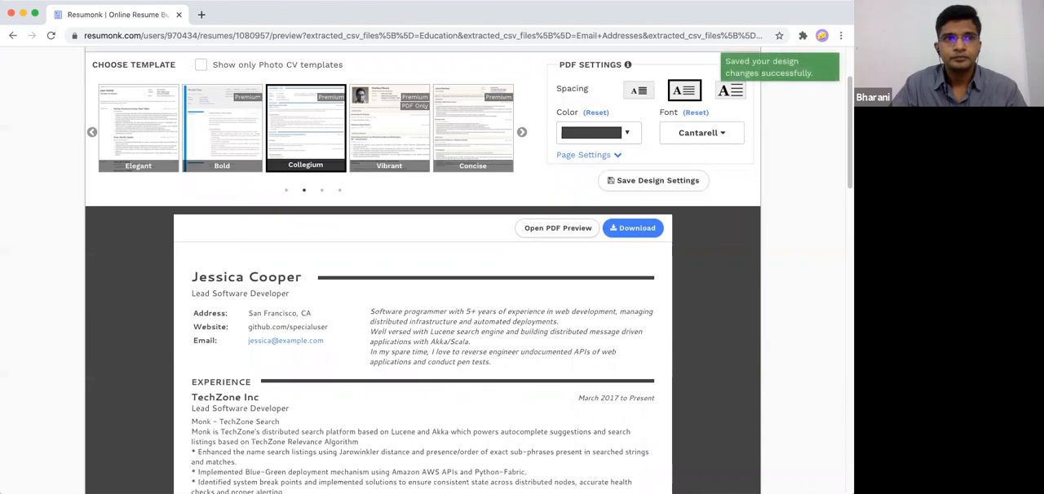
# - Show only Photo CV templates, apply the Avant template to the resume and save the design settings
pyautogui.scroll(2, 375, 260)
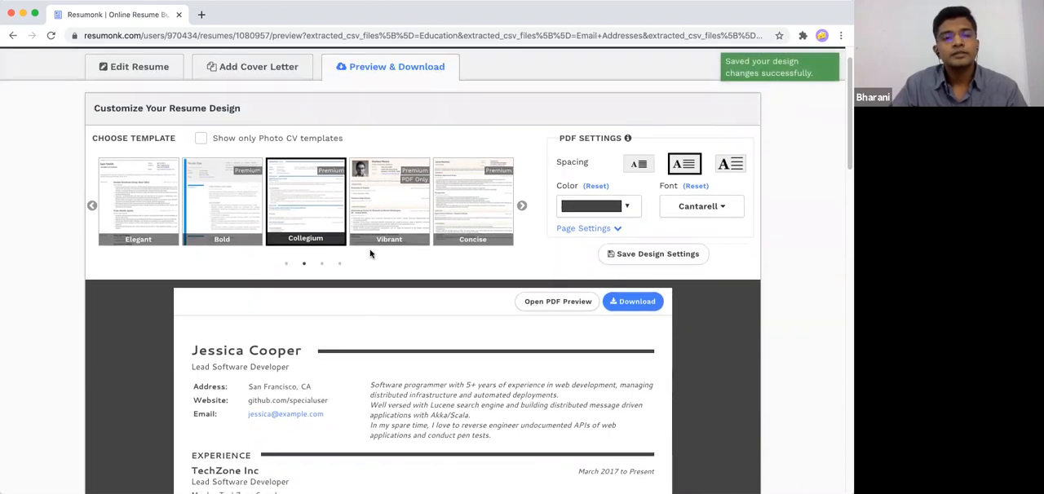
pyautogui.click(309, 139)
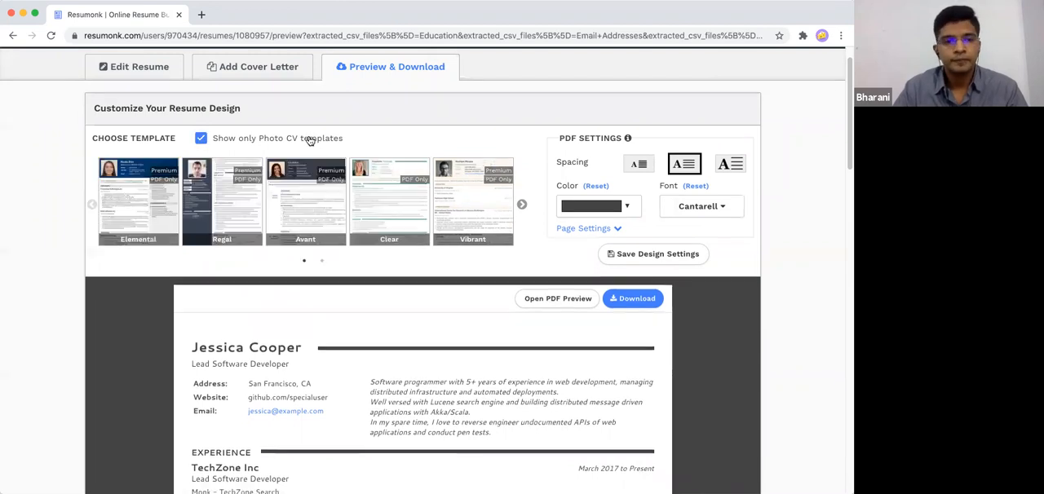
pyautogui.click(317, 225)
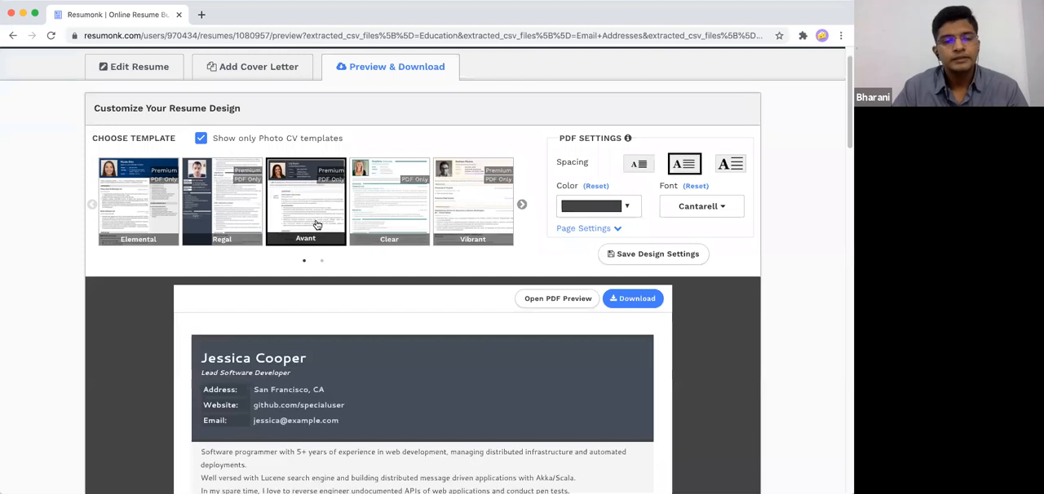
pyautogui.scroll(-3, 340, 310)
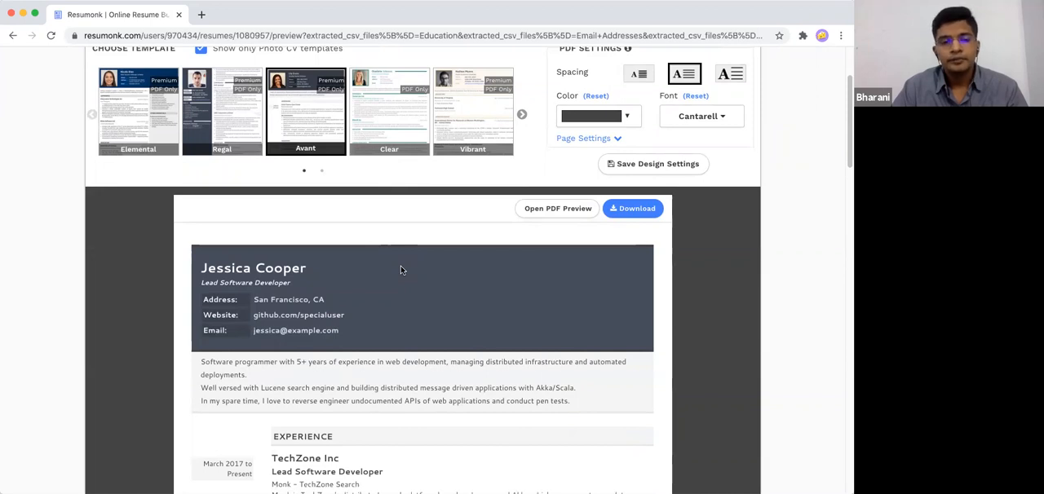
pyautogui.scroll(-1, 401, 270)
pyautogui.scroll(3, 401, 270)
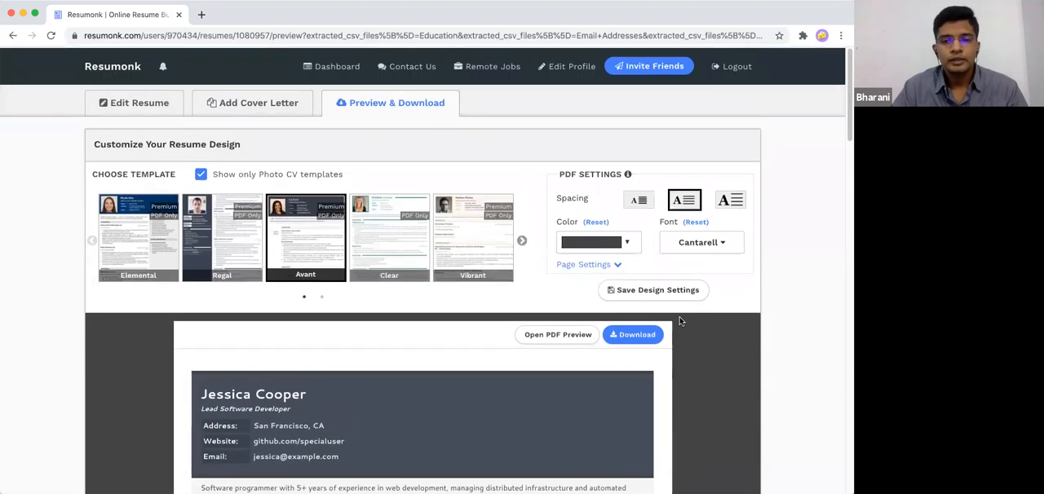
pyautogui.click(662, 289)
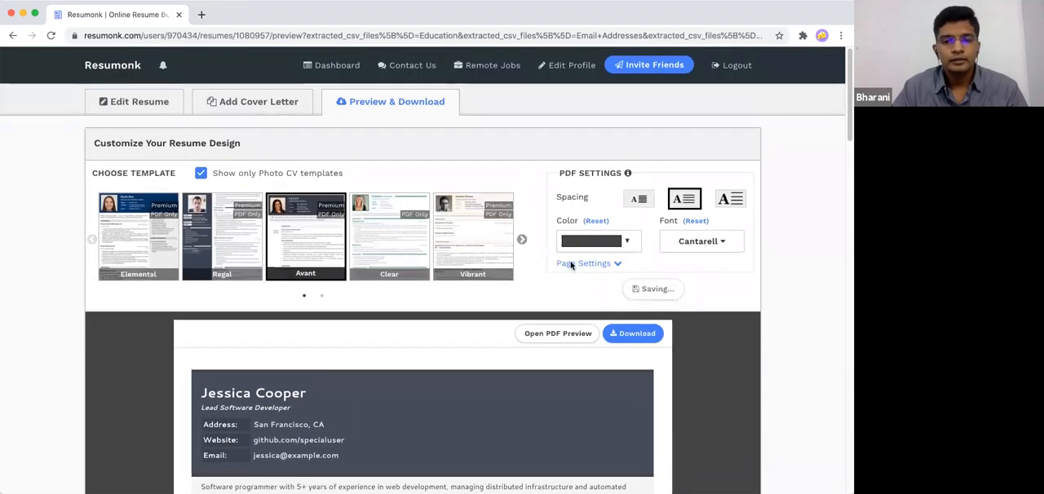
# - Upload the photo OTk1NzAuanBn.jpg to the contact information of the resume being edited
pyautogui.click(133, 104)
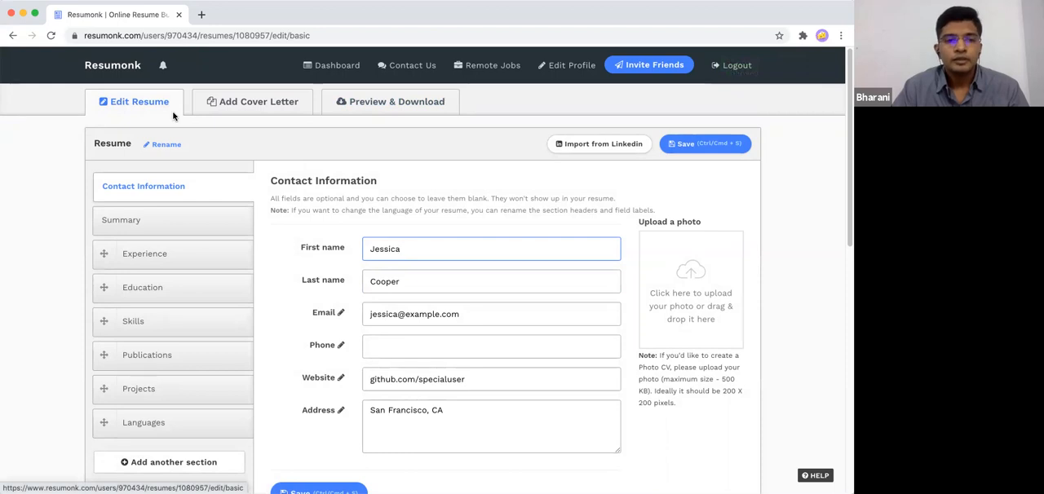
pyautogui.scroll(-1, 290, 166)
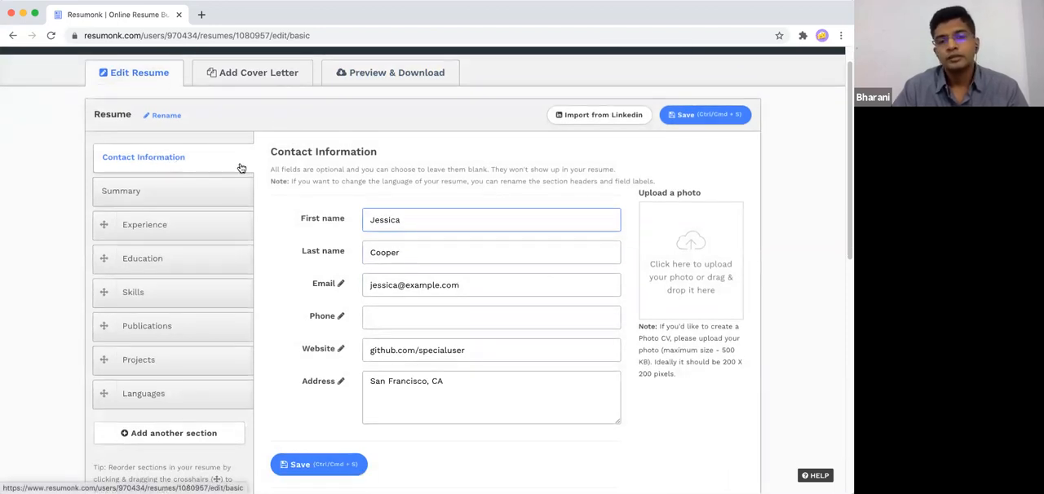
pyautogui.scroll(-2, 244, 167)
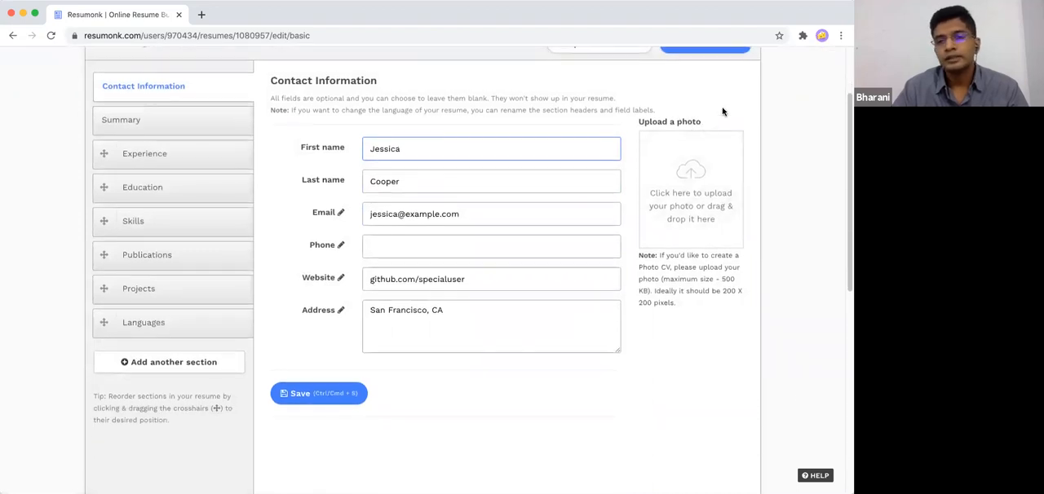
pyautogui.scroll(-2, 722, 111)
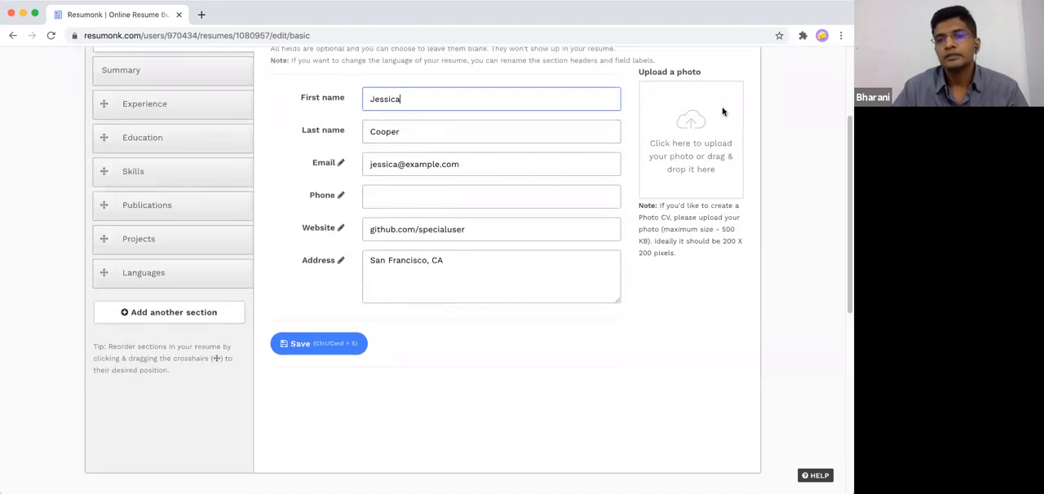
pyautogui.click(671, 132)
pyautogui.click(287, 87)
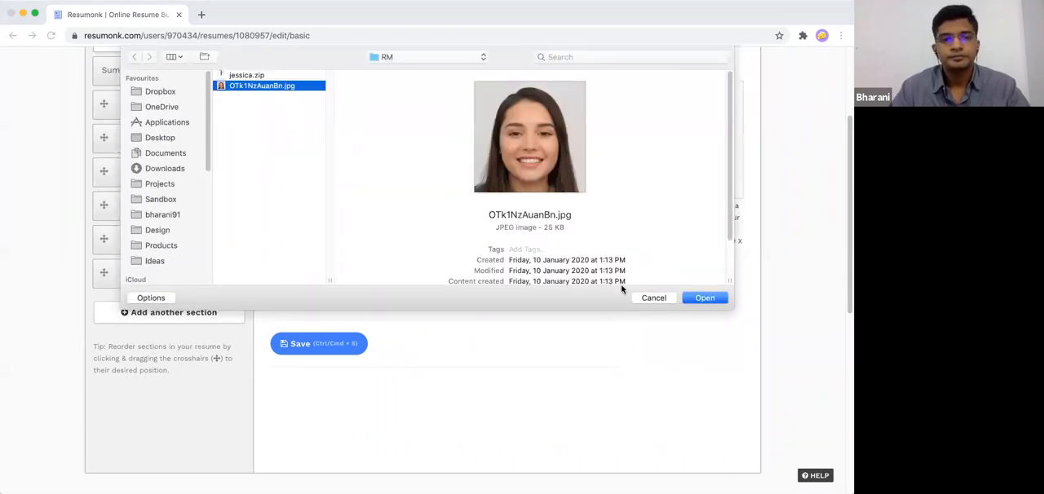
pyautogui.click(701, 298)
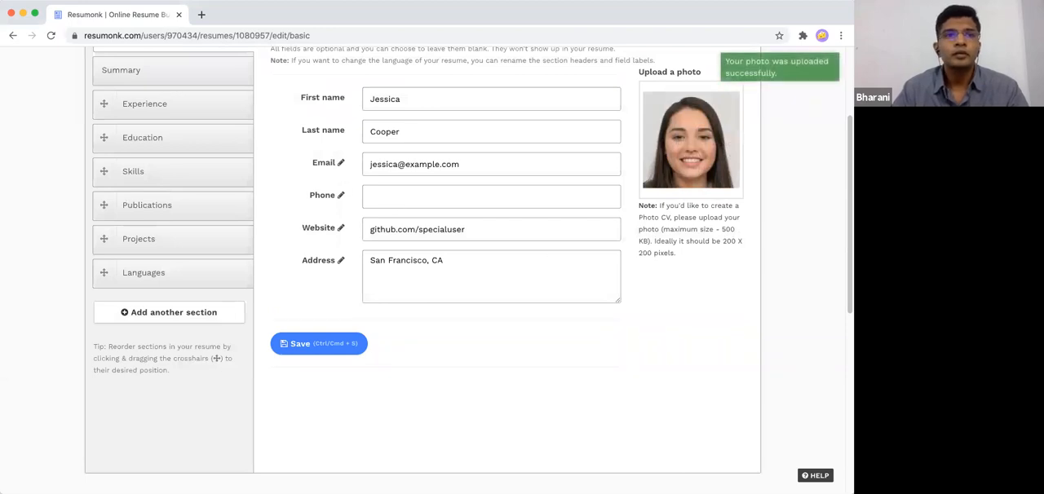
# - Move the Skills section above Education in the resume's section order
pyautogui.scroll(1, 307, 170)
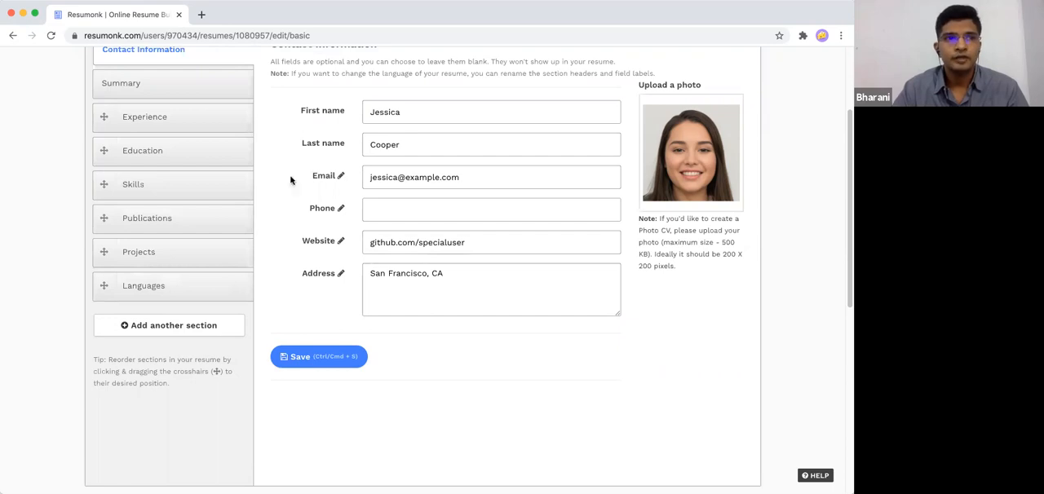
pyautogui.scroll(2, 259, 210)
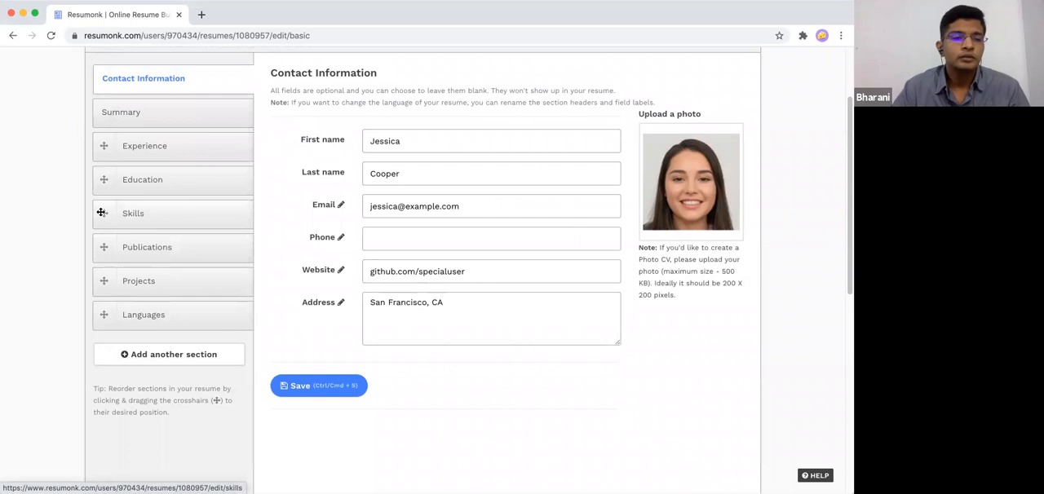
pyautogui.moveTo(103, 213); pyautogui.dragTo(105, 179)
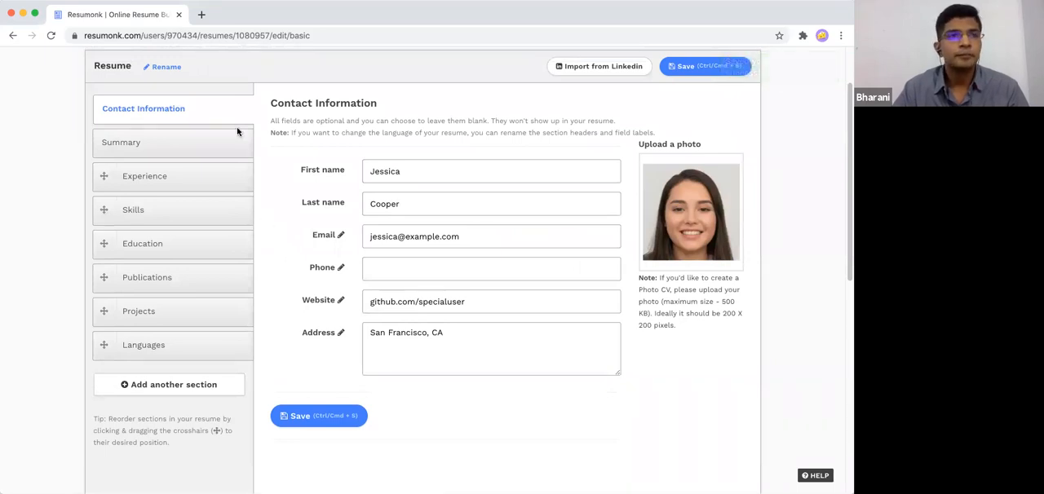
# - Open the Experience section and examine the TechZone Inc entry's fields, details editor and move handle
pyautogui.click(204, 186)
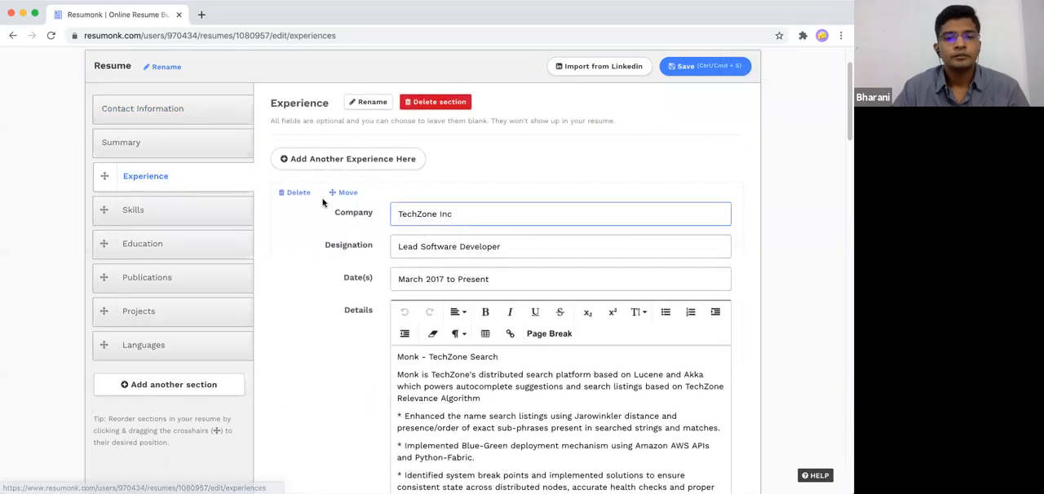
pyautogui.scroll(-3, 351, 220)
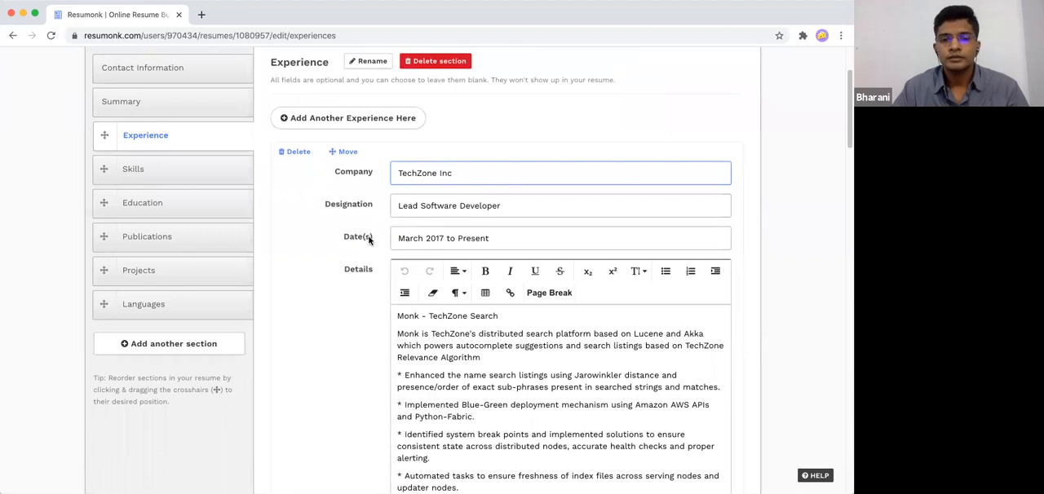
pyautogui.scroll(-3, 377, 245)
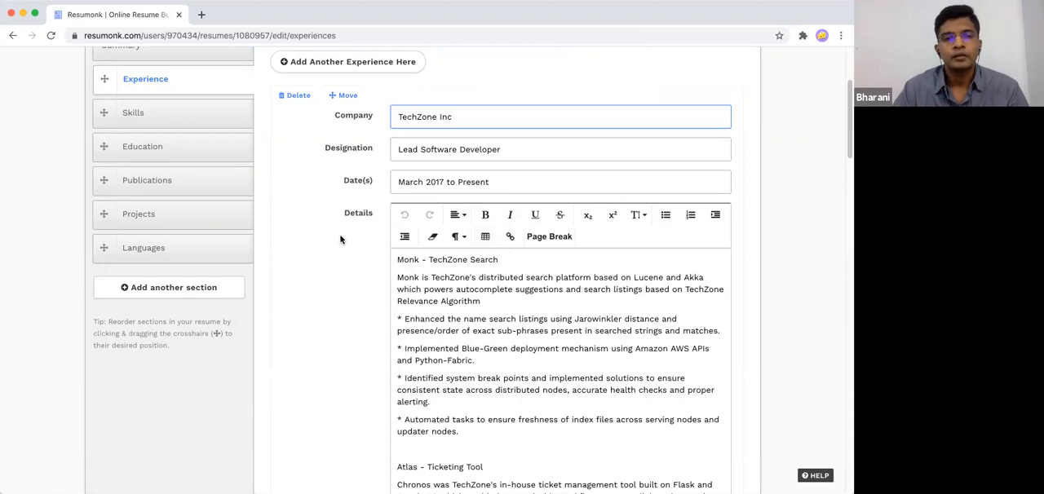
pyautogui.scroll(3, 340, 239)
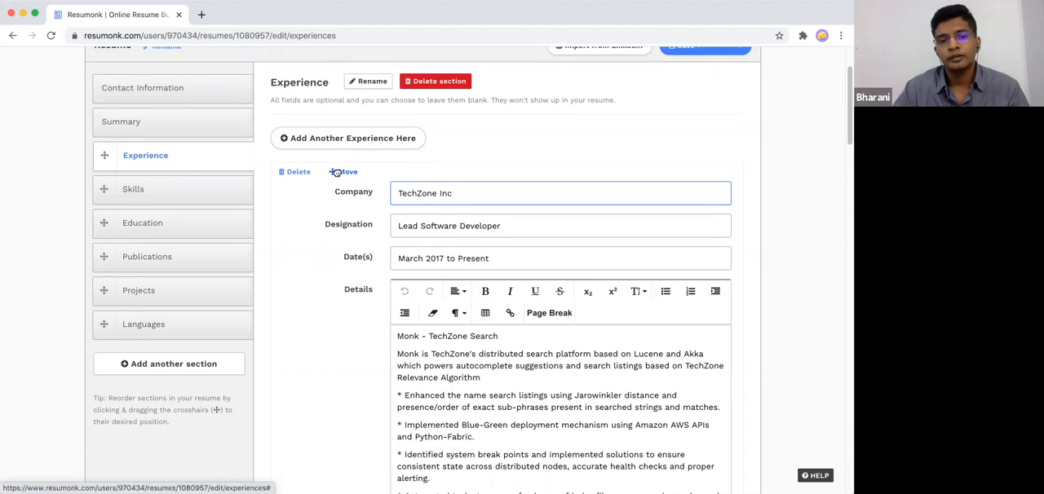
pyautogui.moveTo(336, 172); pyautogui.dragTo(333, 178)
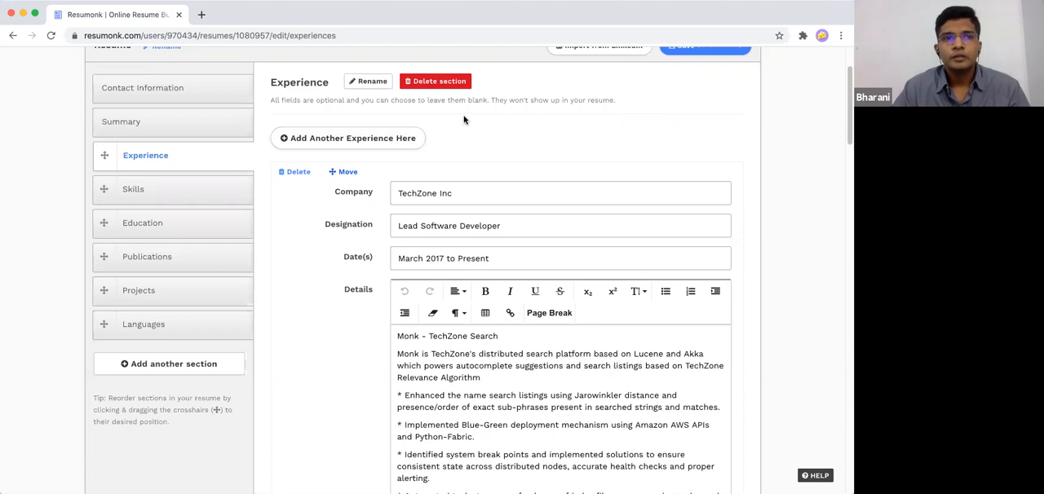
# - Rename the Experience section as Experiencia
pyautogui.click(367, 82)
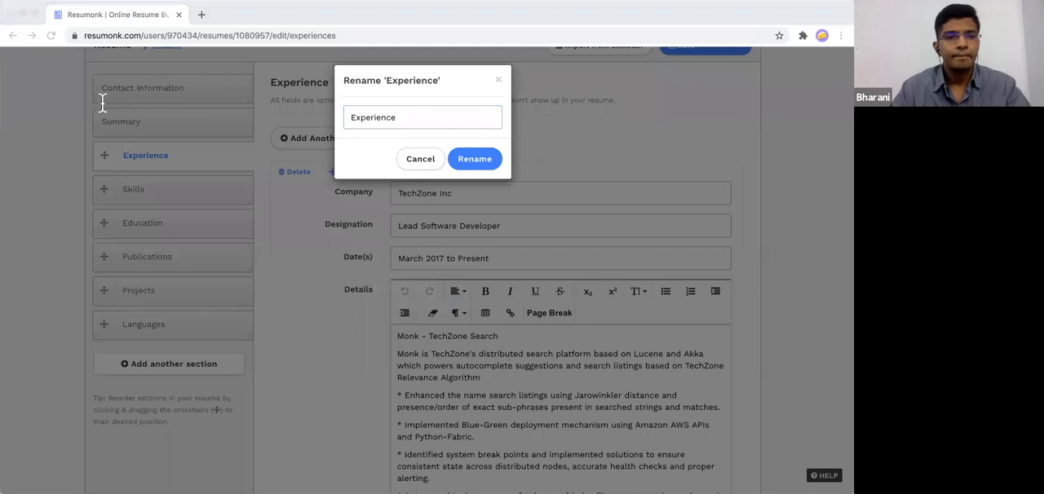
pyautogui.click(372, 116)
pyautogui.doubleClick(373, 117)
pyautogui.write('Experiencia')
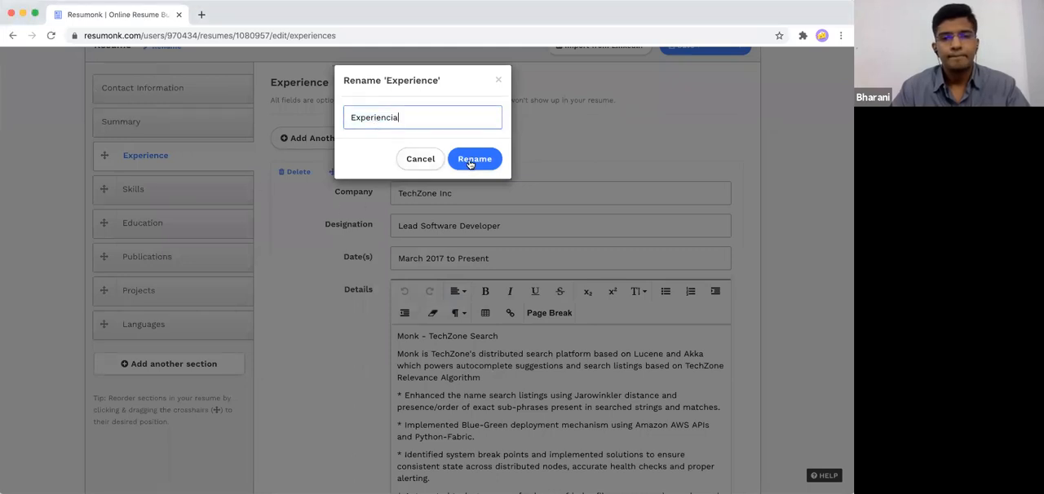
pyautogui.click(471, 160)
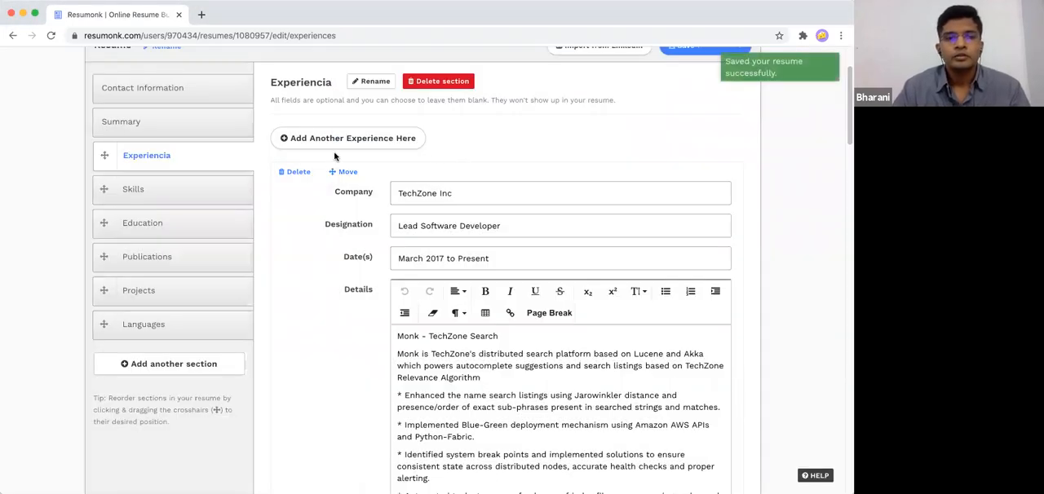
# - Preview the resume and check the header photo and the renamed experience heading
pyautogui.scroll(2, 333, 156)
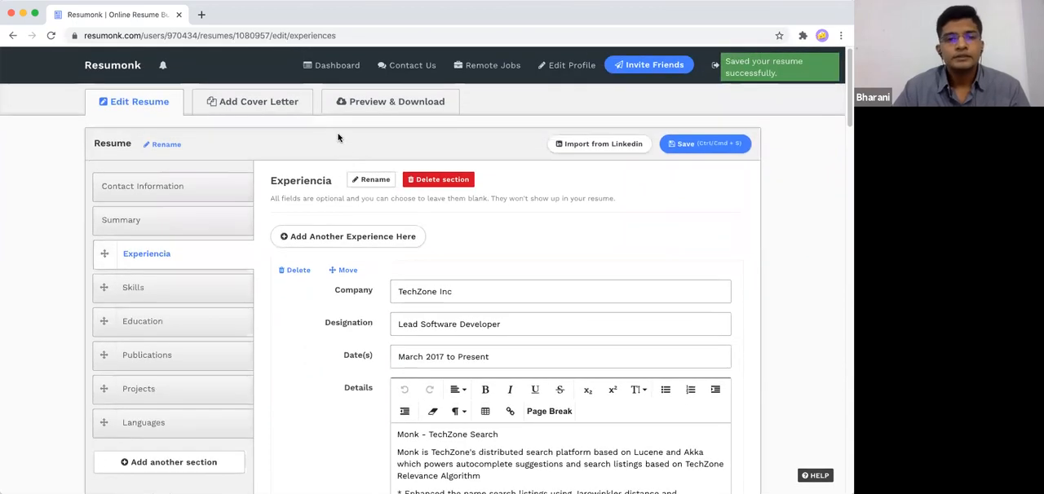
pyautogui.click(391, 106)
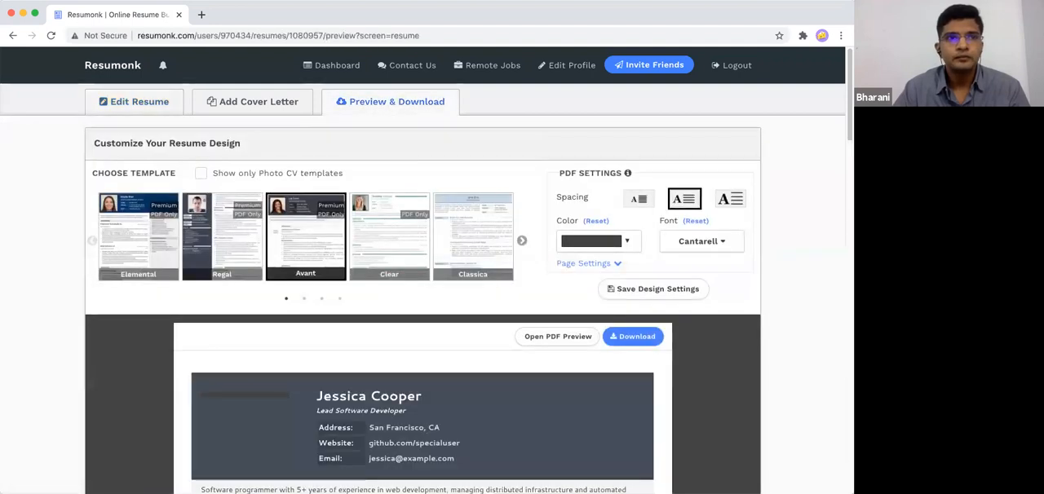
pyautogui.scroll(-3, 420, 328)
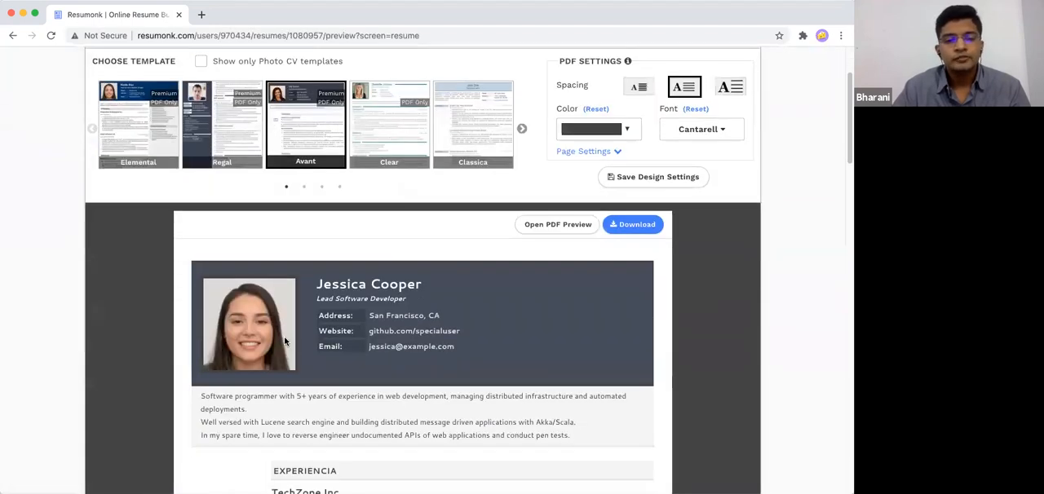
pyautogui.scroll(-2, 504, 330)
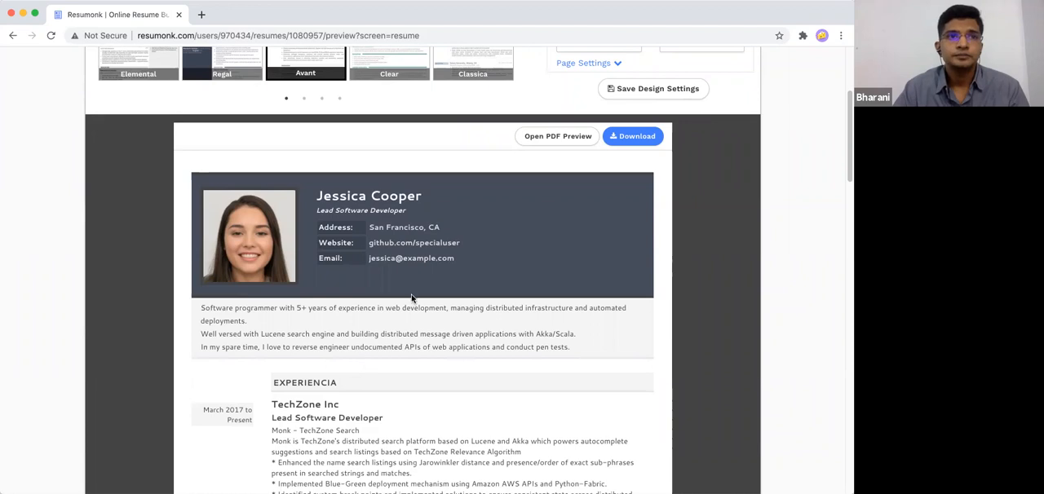
pyautogui.scroll(5, 412, 296)
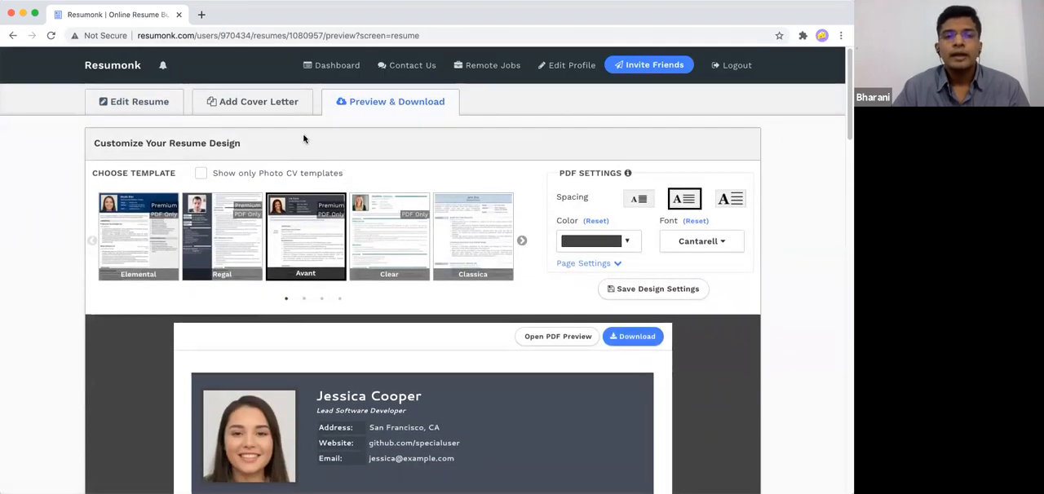
# - Open the resume's cover letter form and choose to include the letter before the resume
pyautogui.click(258, 104)
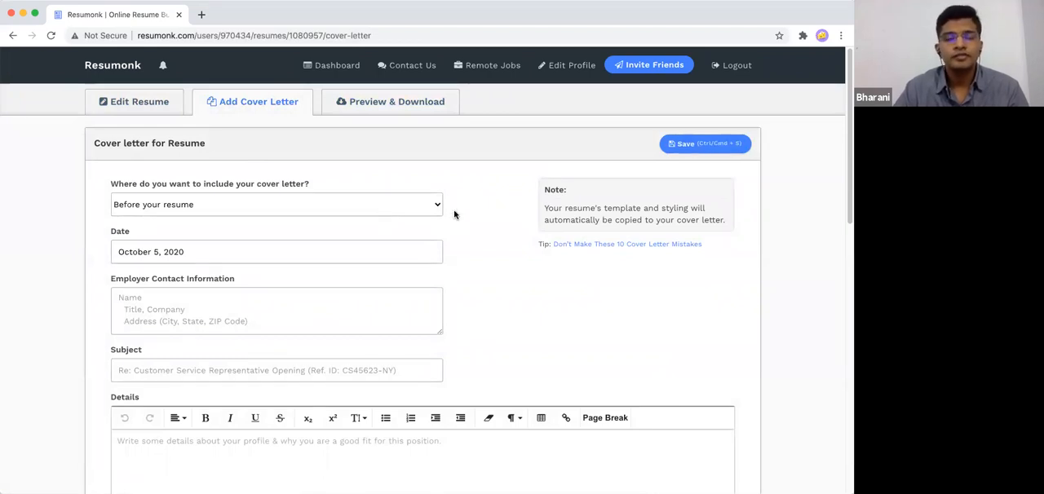
pyautogui.click(237, 209)
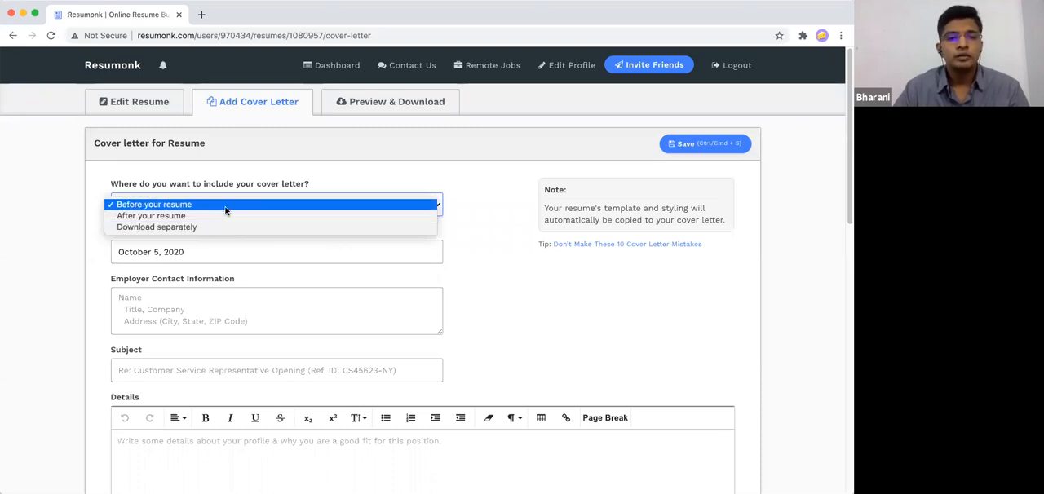
pyautogui.click(226, 209)
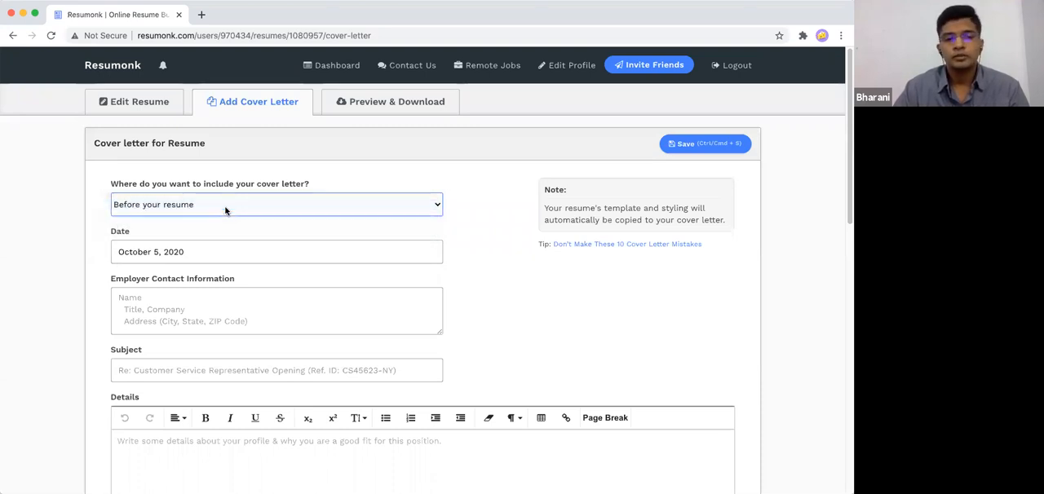
# - Fill in the cover letter's employer contact information with the recipient's name and the title "CEO, Groove"
pyautogui.scroll(-3, 217, 259)
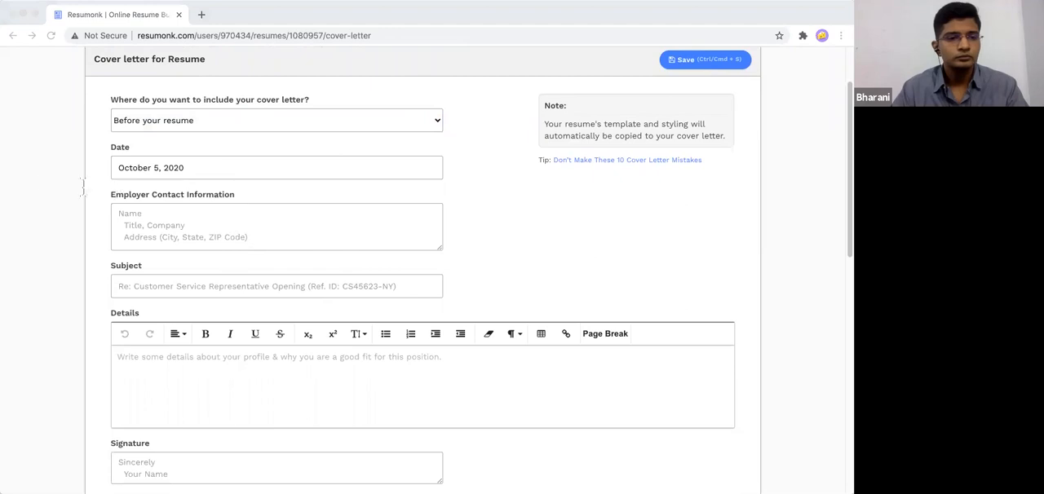
pyautogui.click(173, 241)
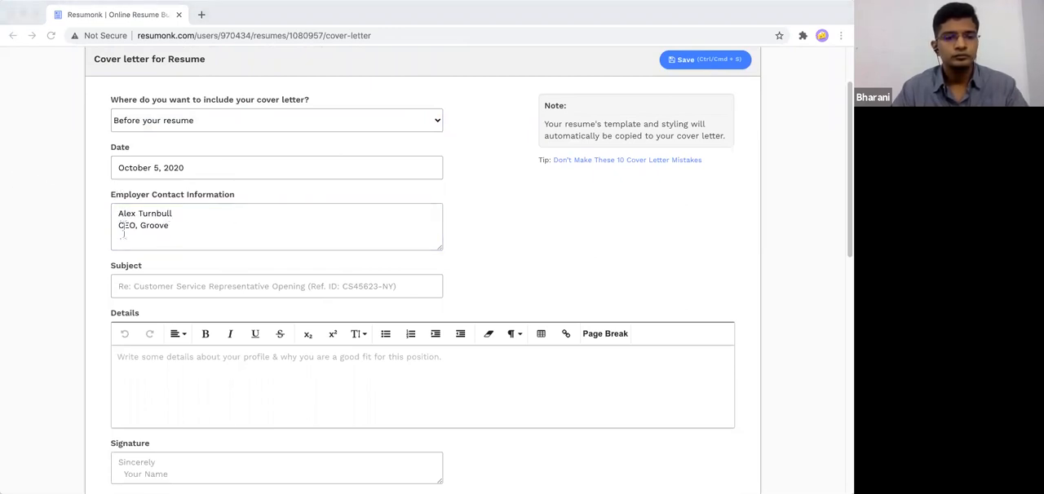
# - Set the subject to "Re: Senior Full Stack Developer Position" and paste the prepared application letter into the cover letter's details
pyautogui.click(139, 292)
pyautogui.click(147, 314)
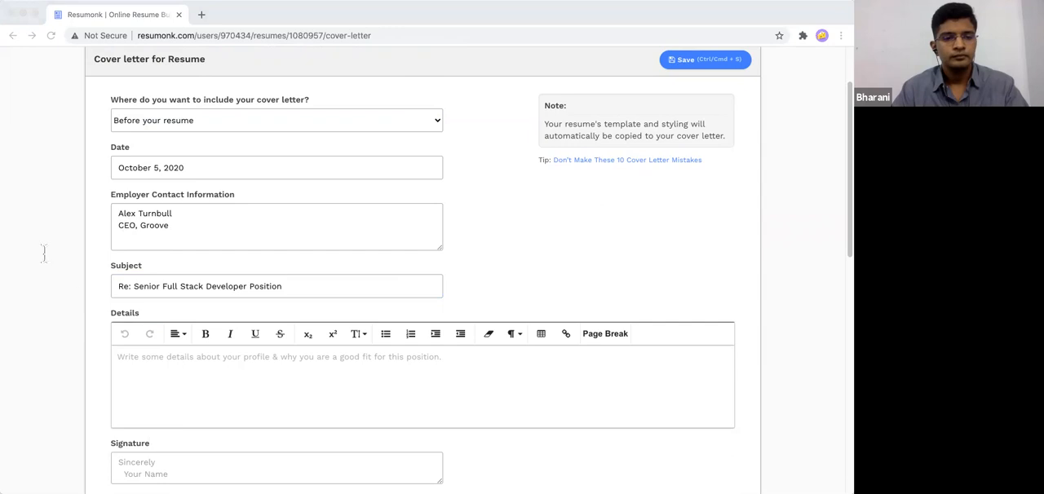
pyautogui.click(150, 403)
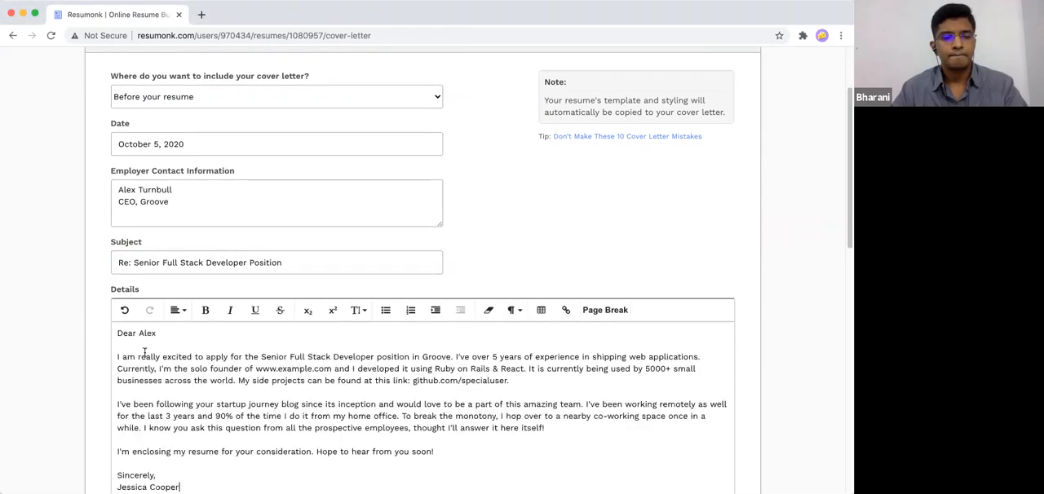
# - Move the closing line and sender's name from the cover letter's details to its signature field, and save the letter
pyautogui.scroll(-4, 145, 352)
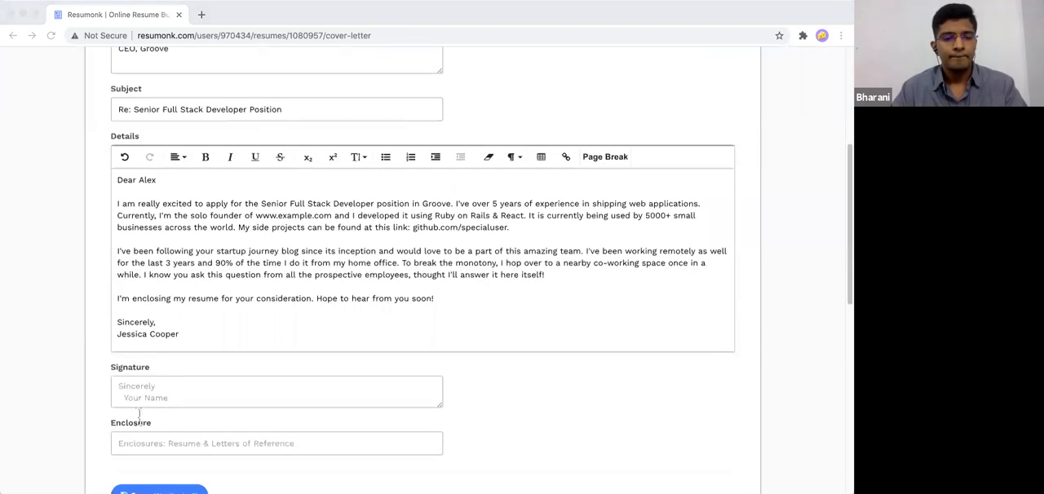
pyautogui.click(212, 343)
pyautogui.moveTo(212, 342); pyautogui.dragTo(114, 318)
pyautogui.press('super+c')
pyautogui.press('BackSpace')
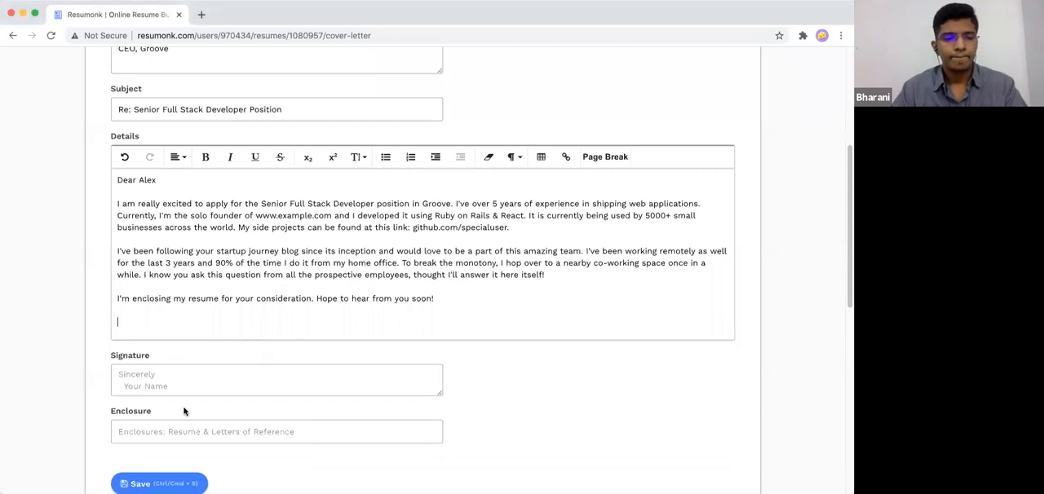
pyautogui.press('BackSpace')
pyautogui.click(182, 377)
pyautogui.press('super+v')
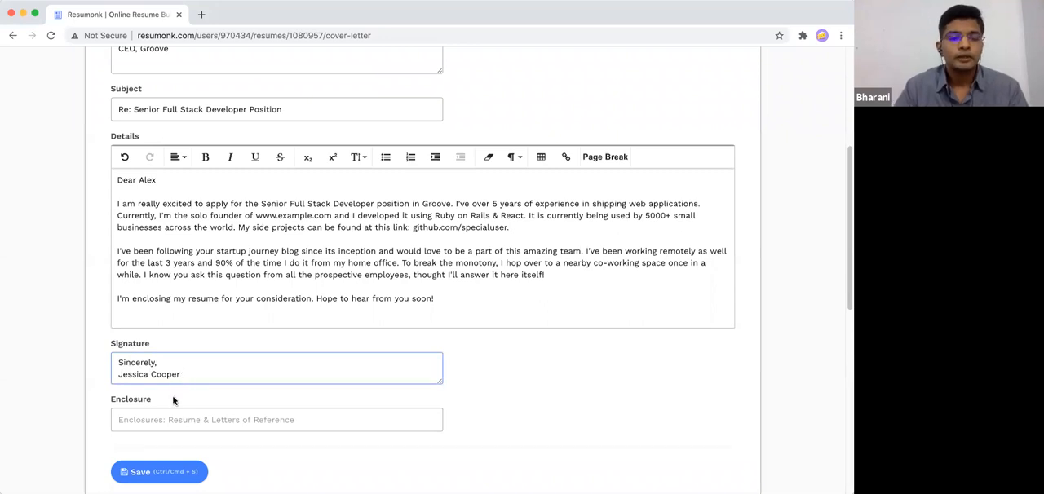
pyautogui.click(165, 473)
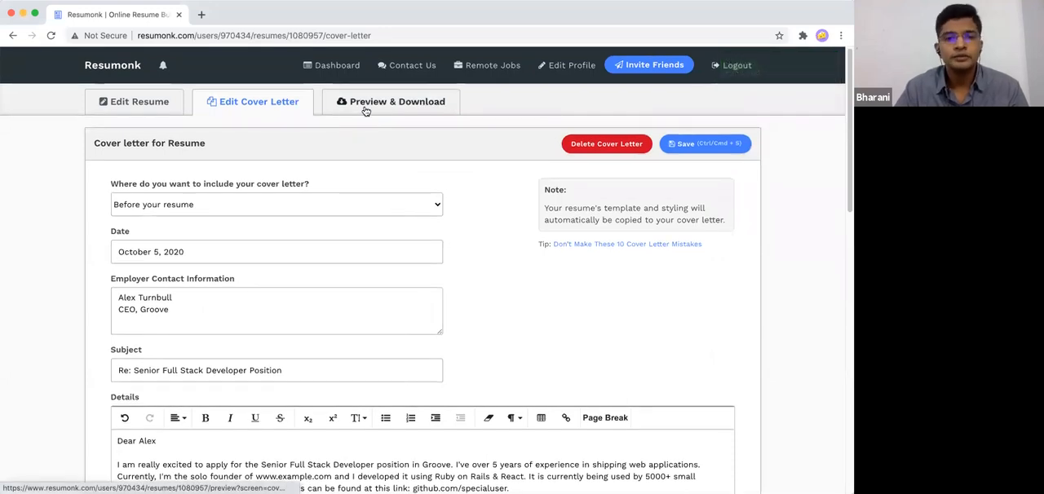
# - Preview the cover letter and the resume, checking the letter's content and that both share the same design
pyautogui.click(365, 110)
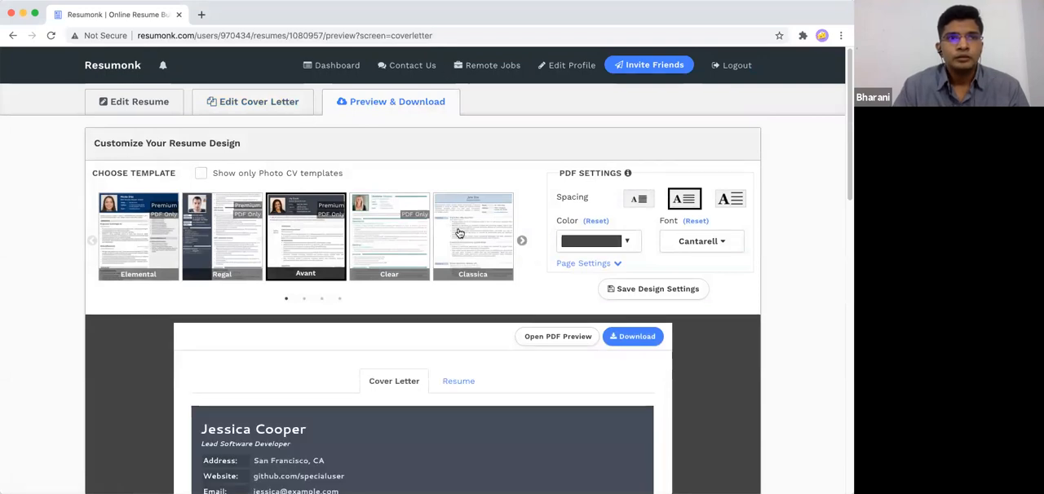
pyautogui.scroll(-4, 433, 312)
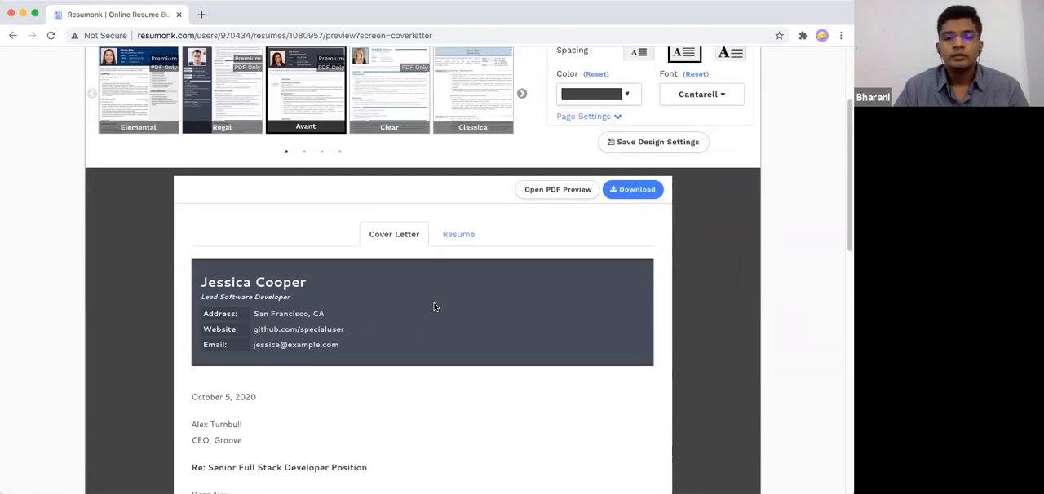
pyautogui.scroll(-6, 434, 307)
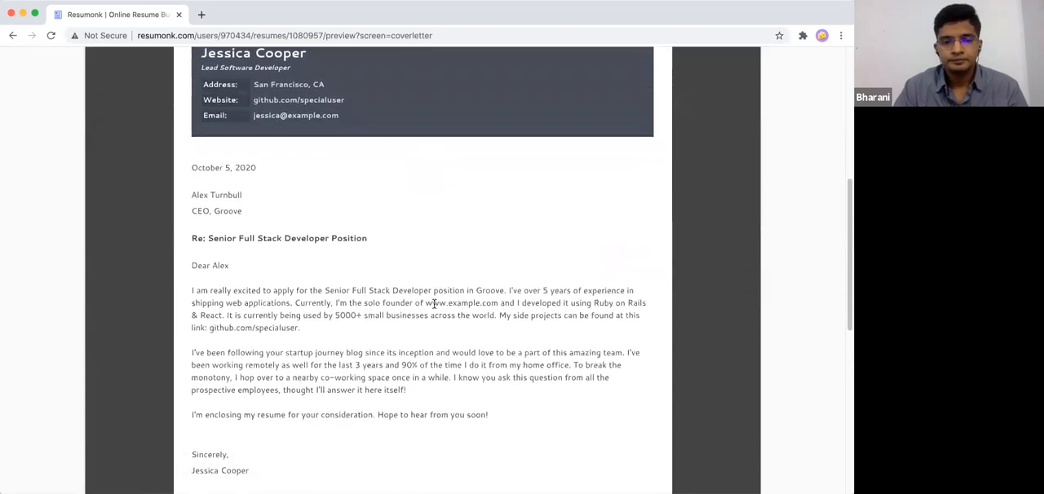
pyautogui.scroll(-4, 434, 305)
pyautogui.scroll(9, 433, 303)
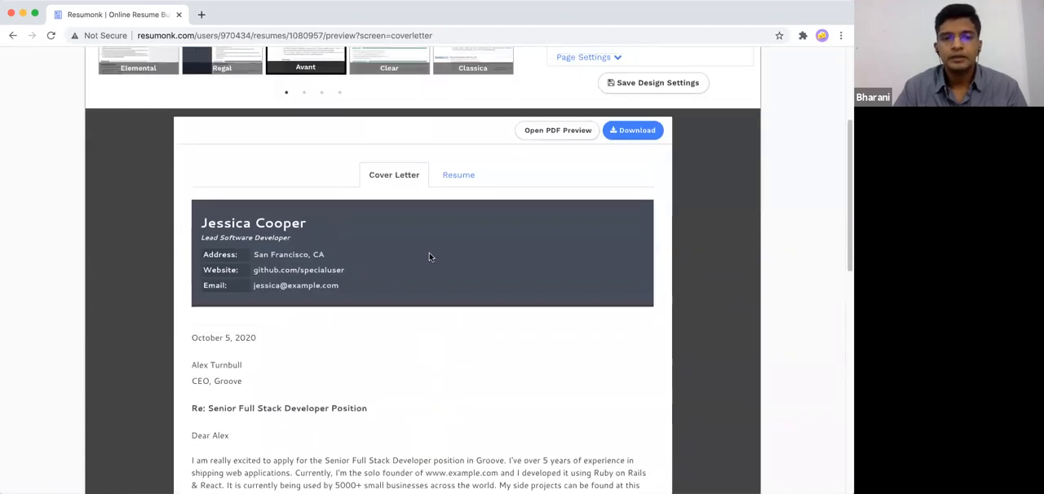
pyautogui.click(455, 178)
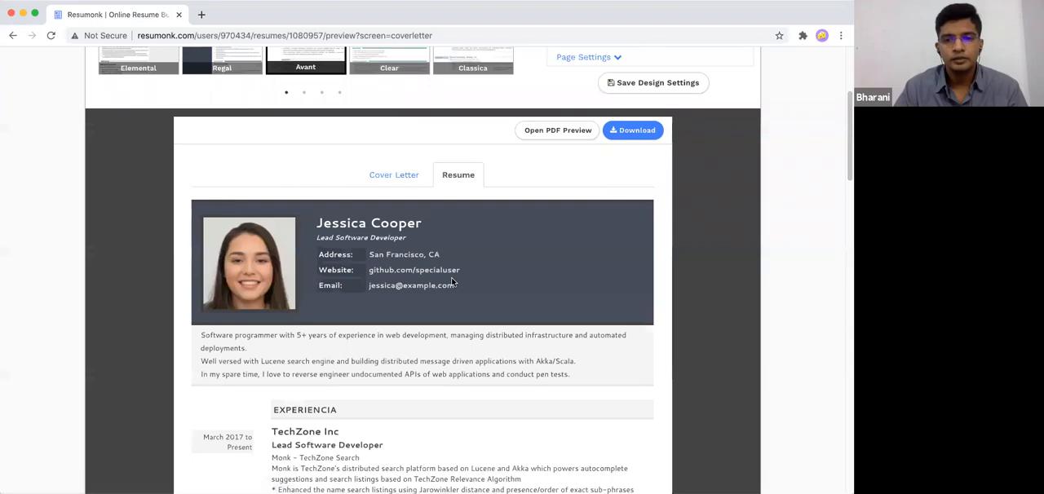
pyautogui.scroll(-5, 452, 282)
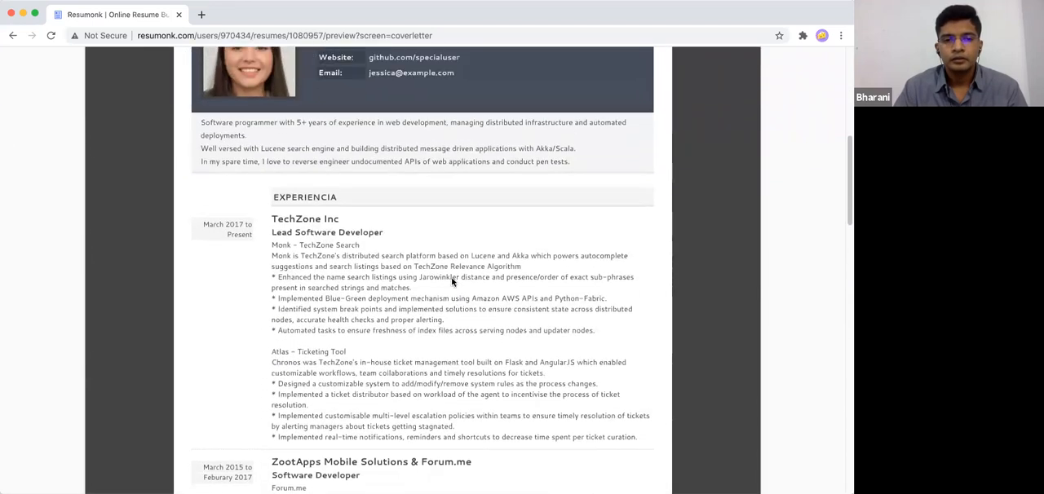
pyautogui.scroll(6, 453, 281)
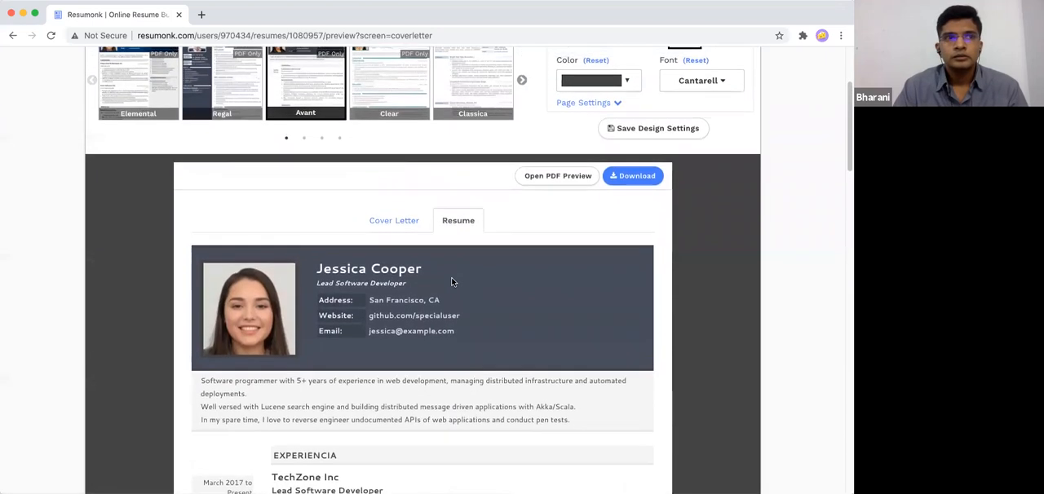
# - Open the combined PDF preview and check the cover letter's placement before the resume, leaving the preview at the end
pyautogui.click(537, 181)
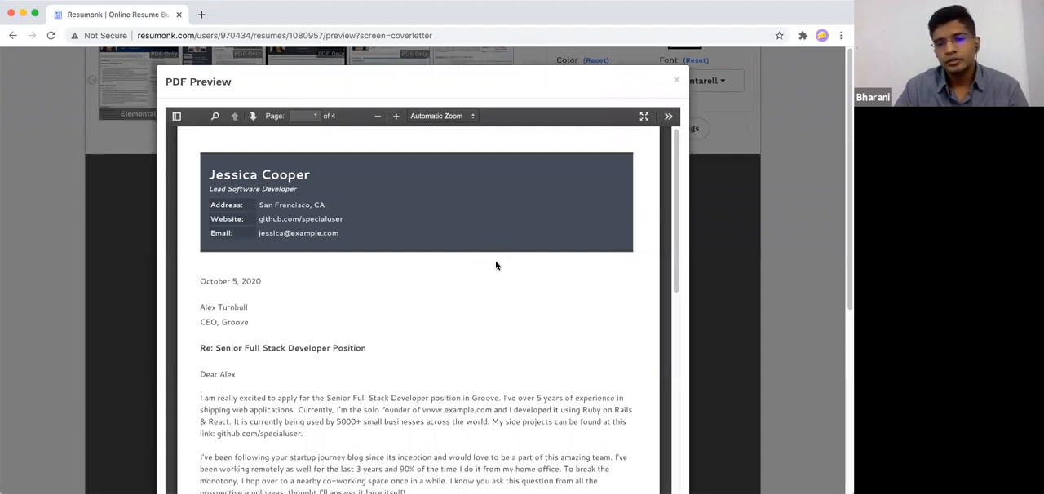
pyautogui.scroll(-10, 495, 259)
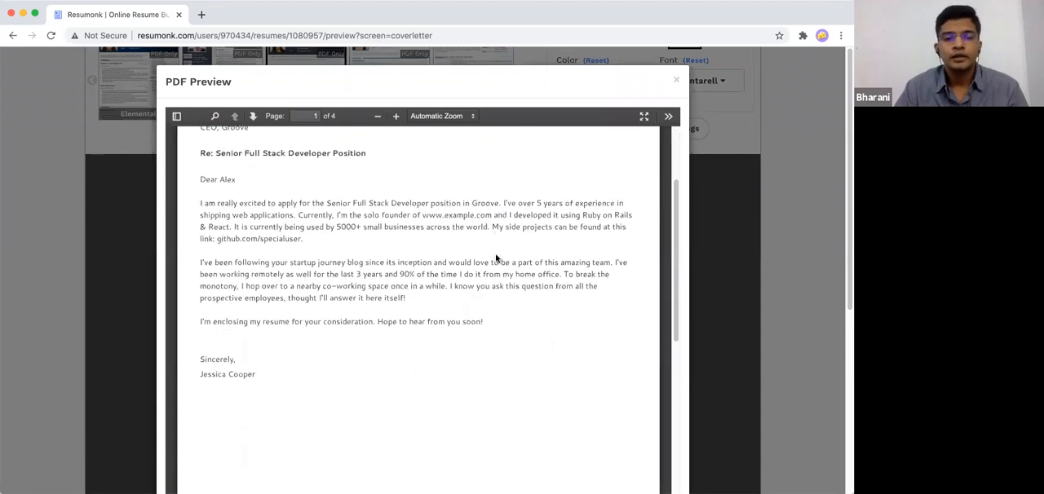
pyautogui.scroll(-5, 496, 259)
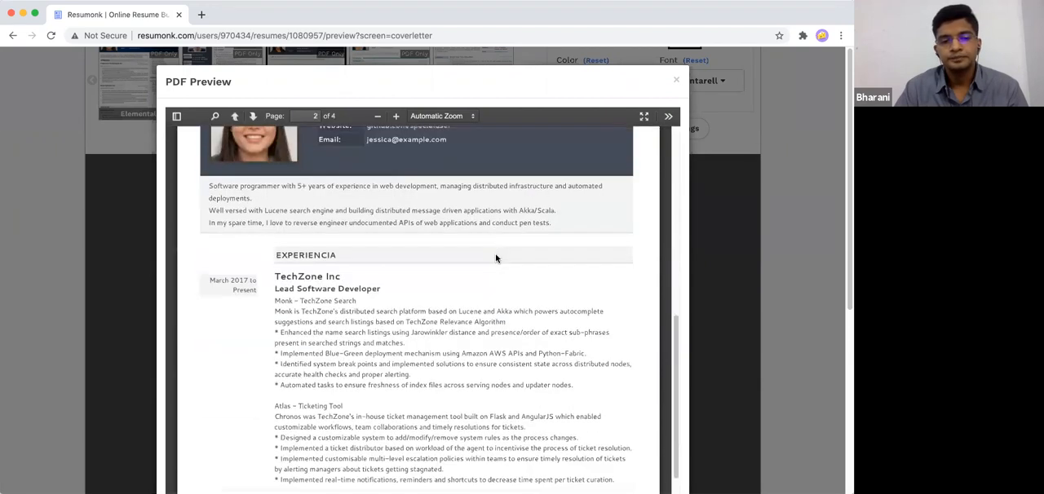
pyautogui.scroll(4, 519, 246)
pyautogui.scroll(5, 519, 247)
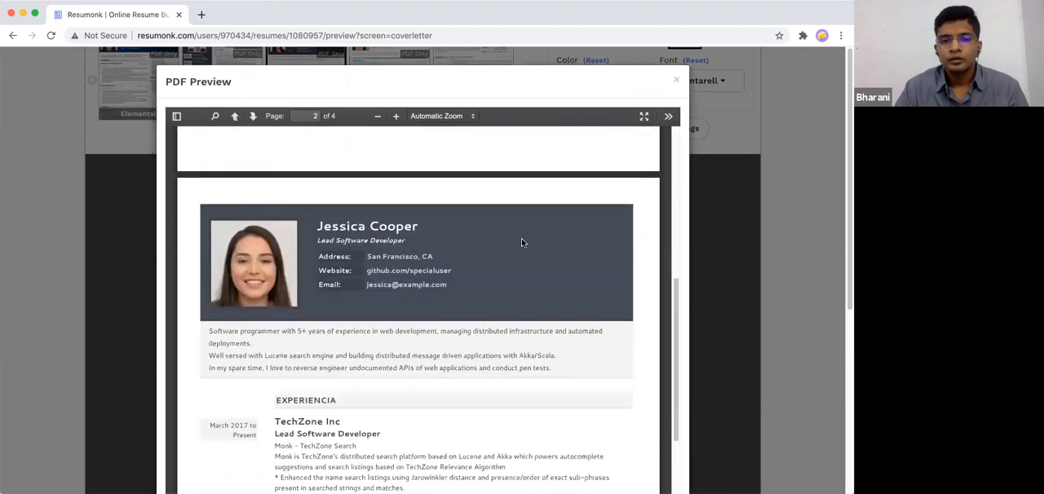
pyautogui.scroll(6, 522, 243)
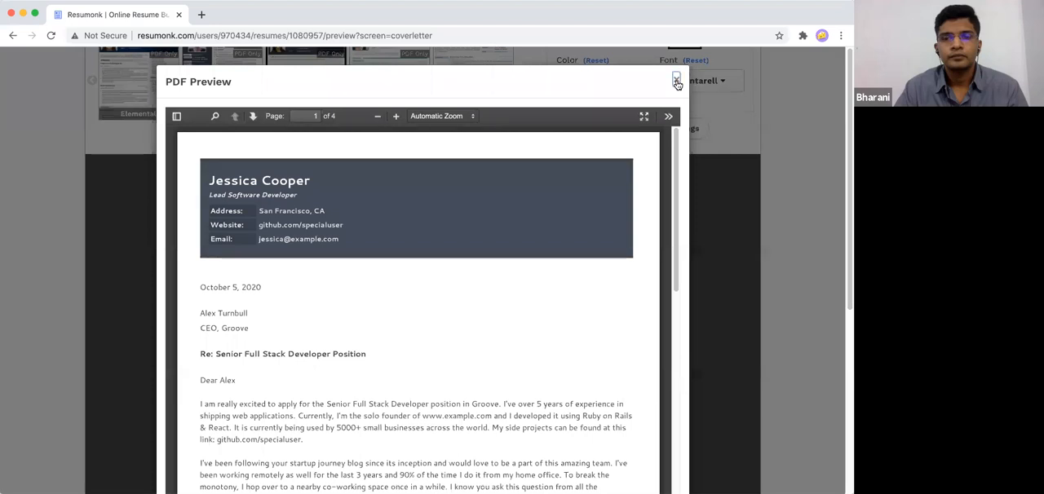
pyautogui.click(676, 79)
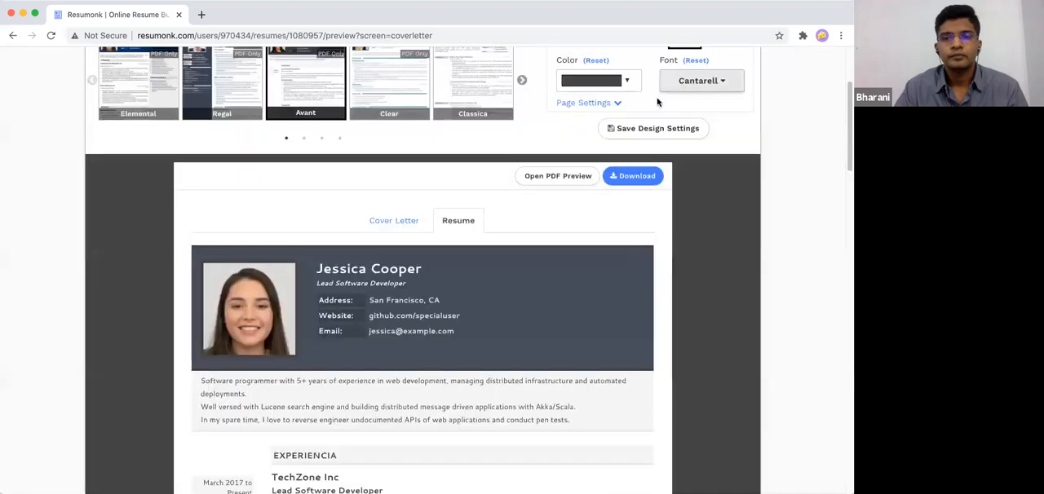
# - Check the download formats offered for the resume and cover letter, both in the preview and on the dashboard
pyautogui.click(635, 178)
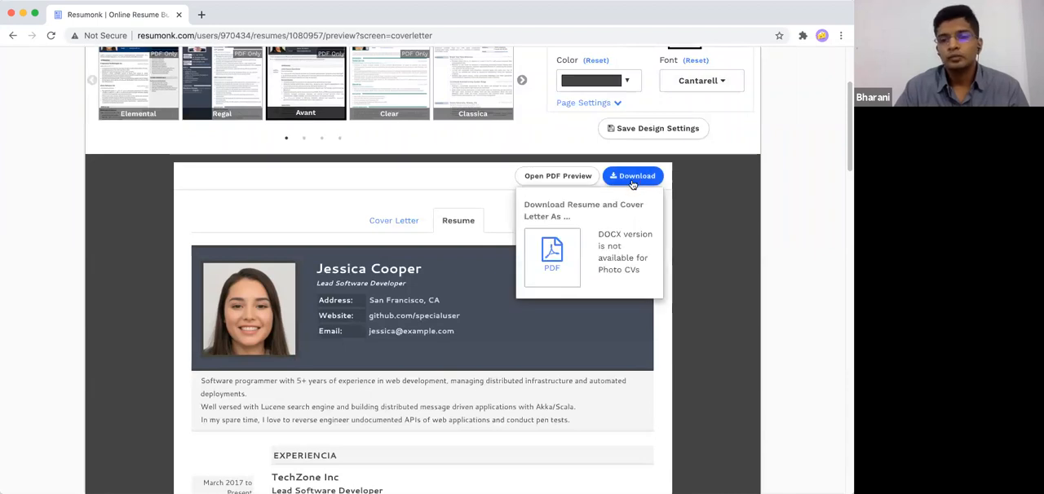
pyautogui.click(633, 185)
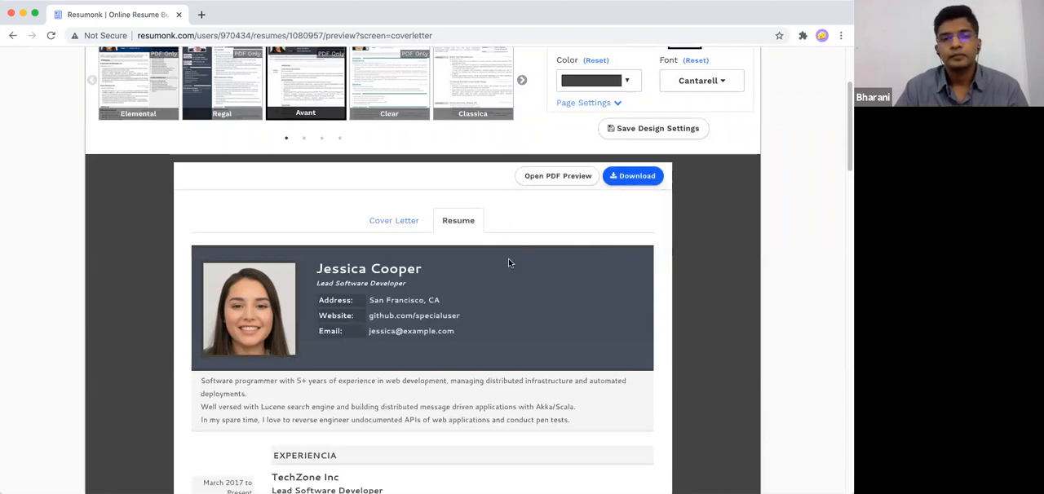
pyautogui.scroll(3, 510, 262)
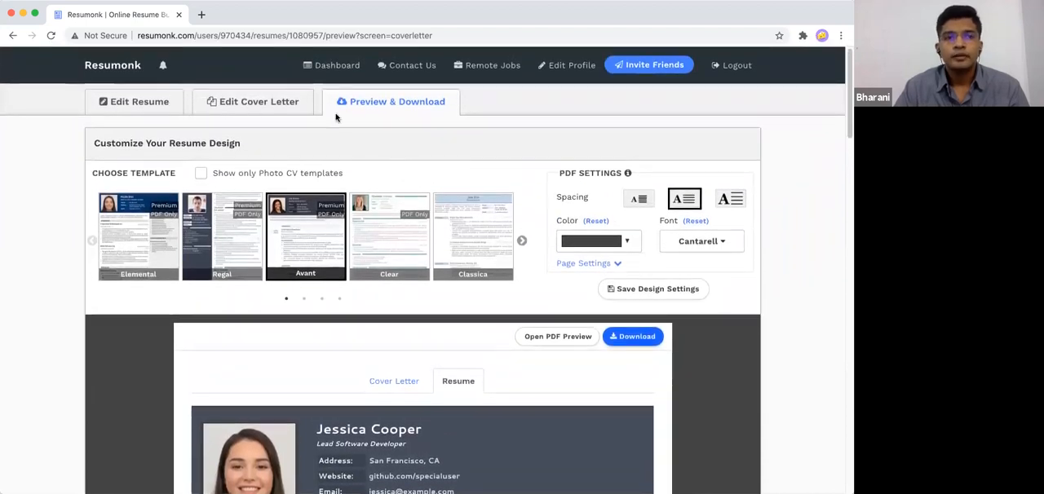
pyautogui.click(333, 72)
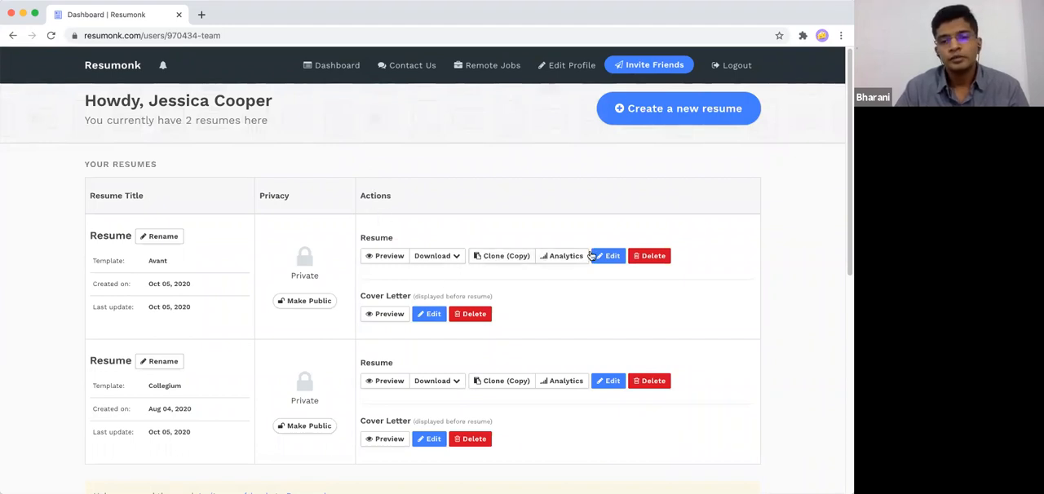
pyautogui.click(438, 253)
pyautogui.click(440, 252)
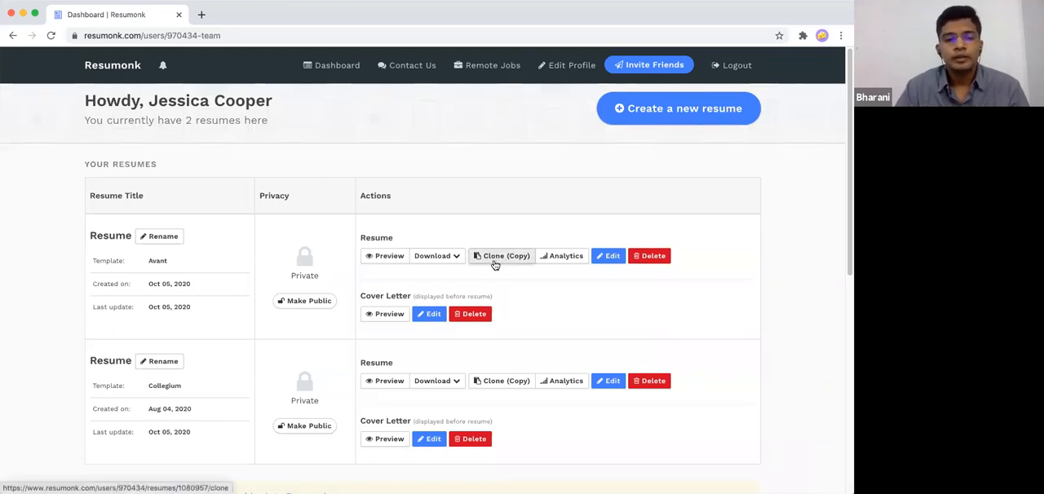
# - Clone the newest Avant resume and rename the copy "Resume for Company #1"
pyautogui.click(499, 261)
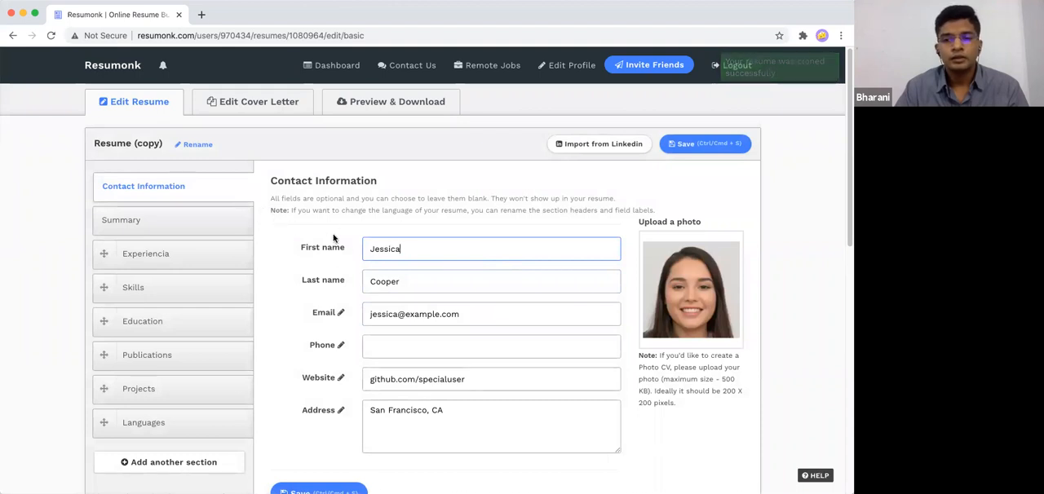
pyautogui.click(189, 151)
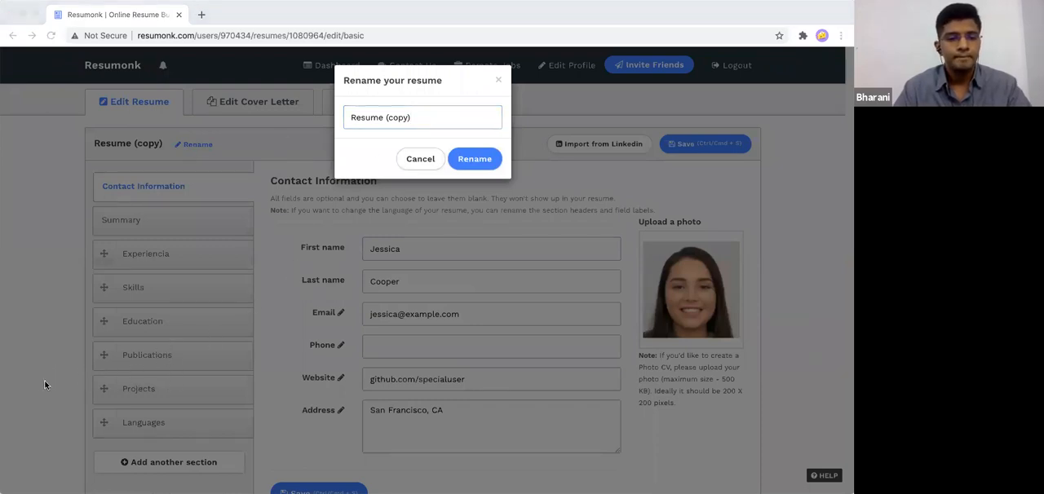
pyautogui.click(416, 120)
pyautogui.tripleClick(417, 120)
pyautogui.write('Resume for Company #1')
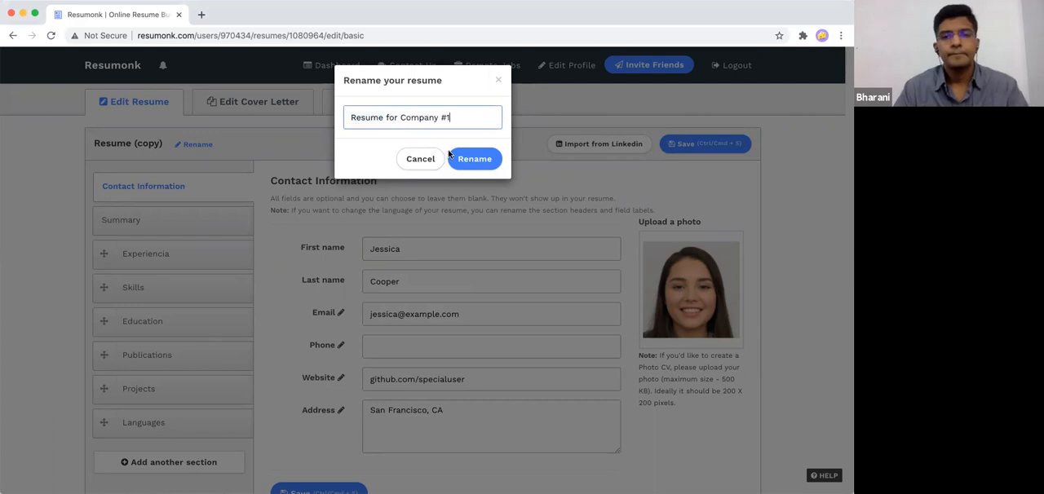
pyautogui.click(464, 158)
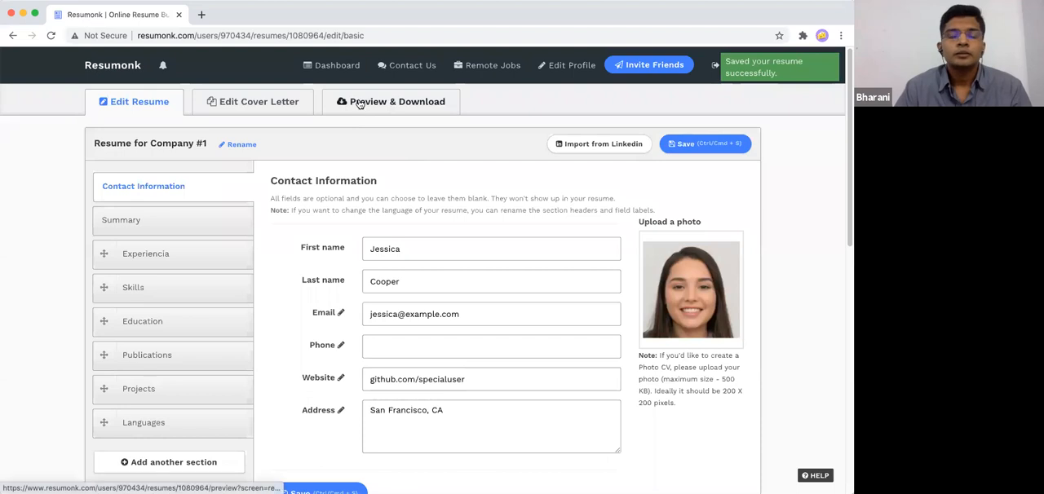
# - Return to the dashboard and make "Resume for Company #1" public
pyautogui.click(344, 76)
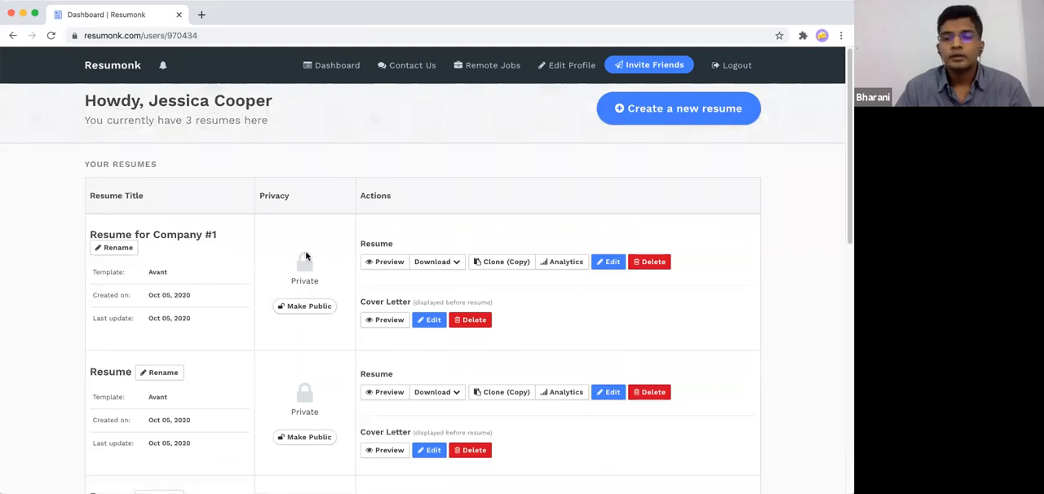
pyautogui.moveTo(307, 258)
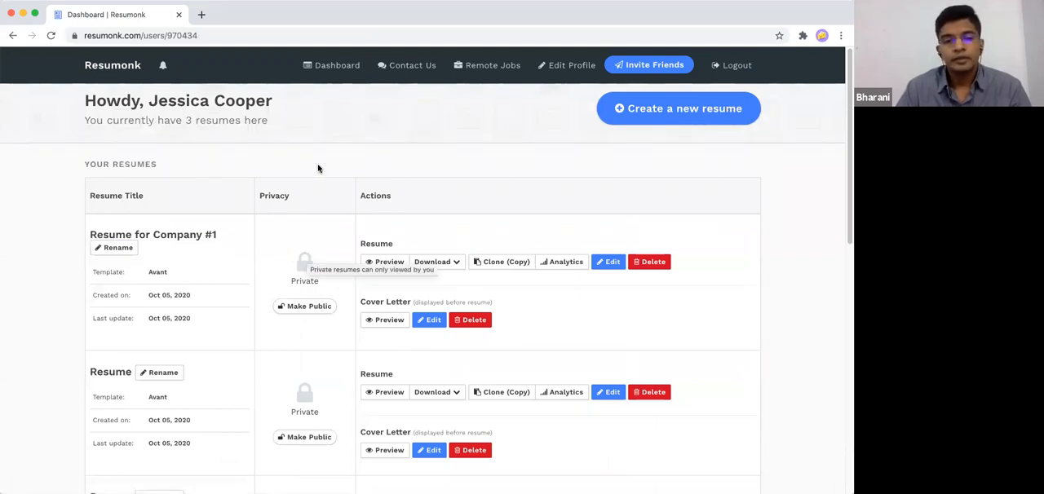
pyautogui.click(303, 308)
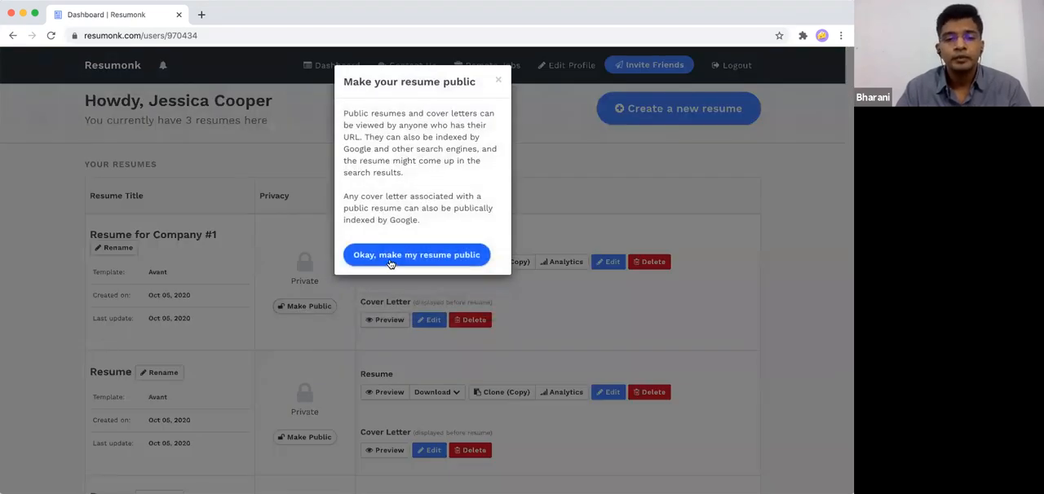
pyautogui.click(390, 256)
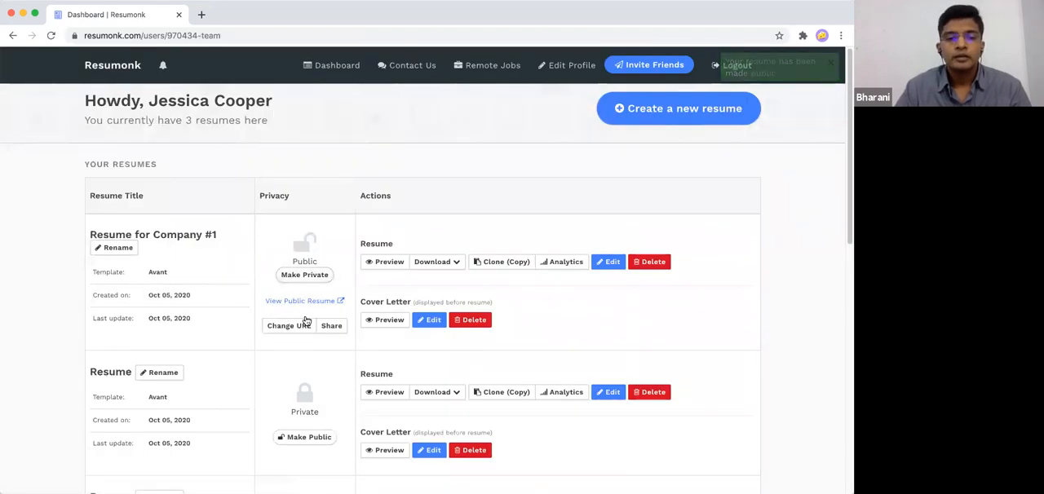
pyautogui.click(301, 327)
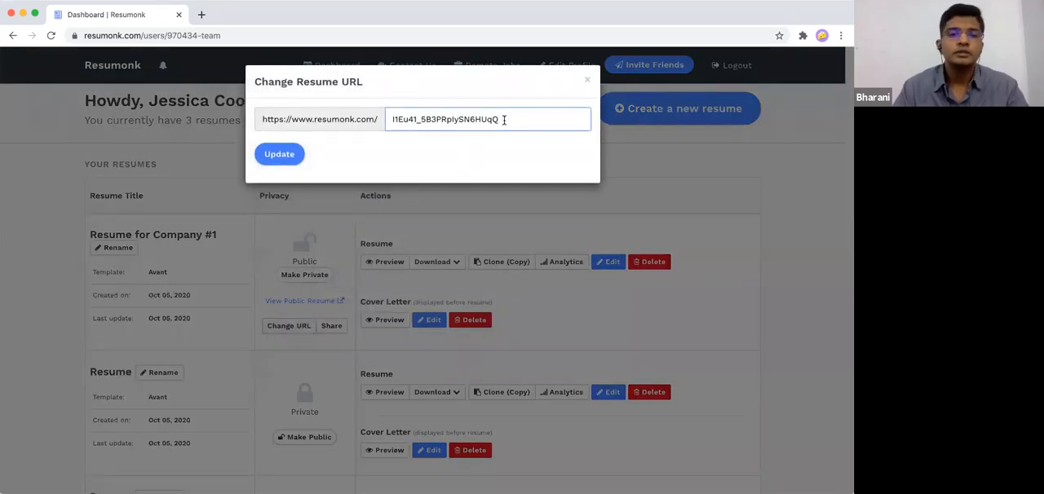
pyautogui.moveTo(394, 123); pyautogui.dragTo(520, 115)
pyautogui.write('jessica')
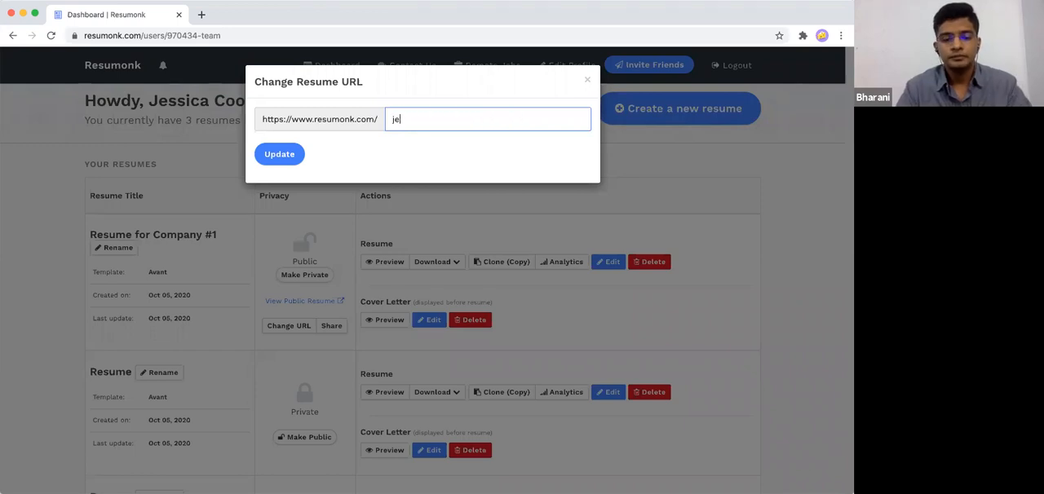
pyautogui.click(586, 80)
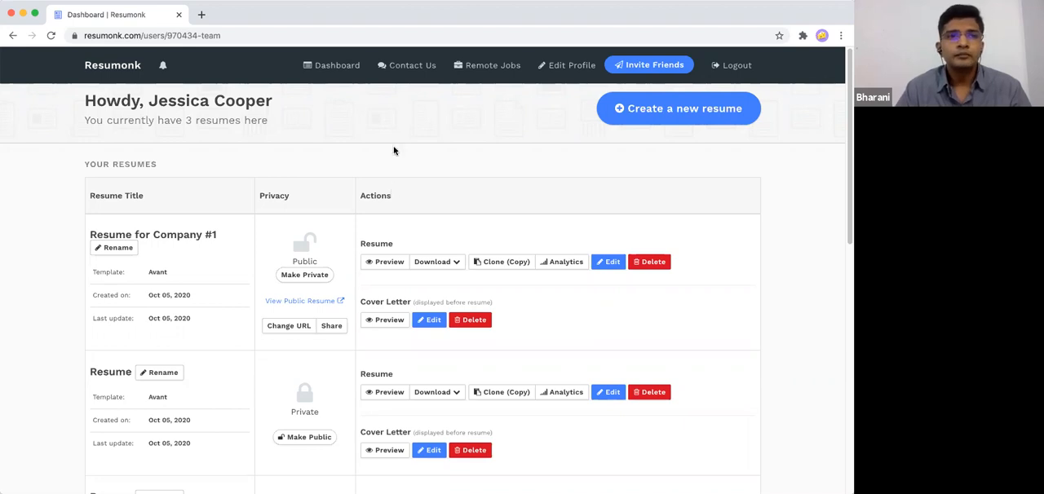
# - Review the sharing options and embed code for the public "Resume for Company #1", and close them
pyautogui.click(329, 326)
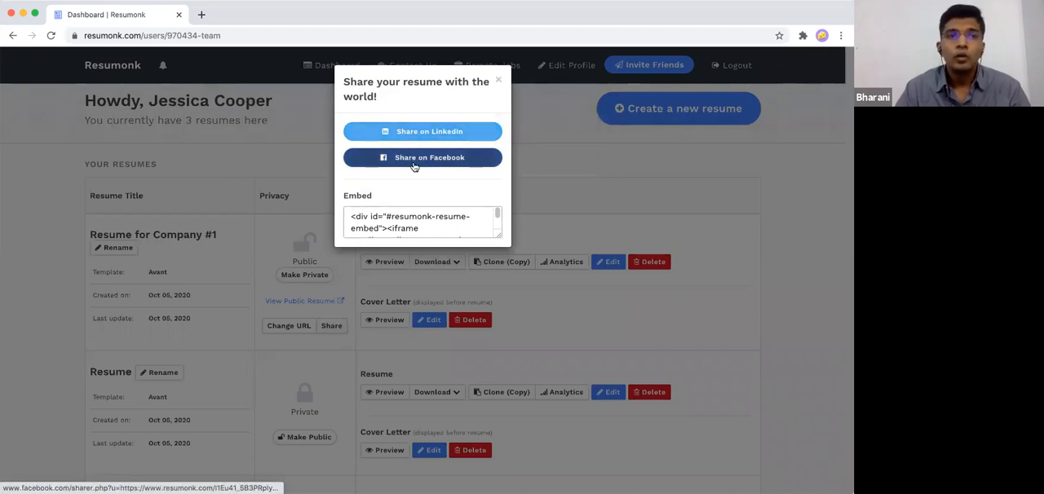
pyautogui.click(429, 218)
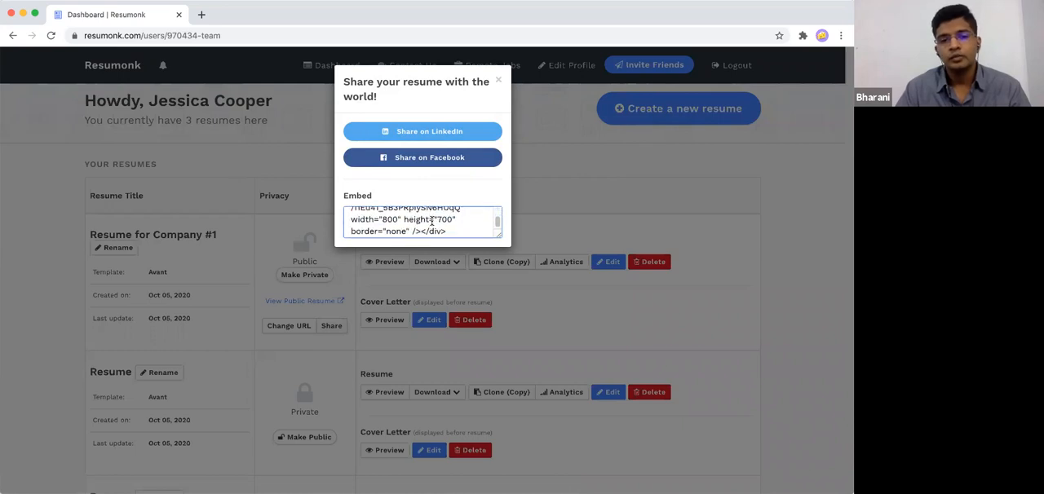
pyautogui.scroll(2, 432, 221)
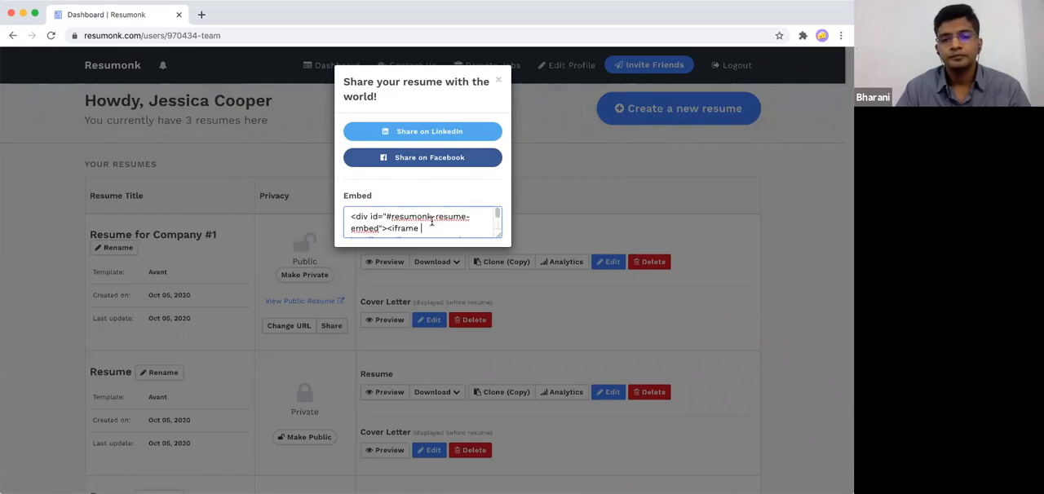
pyautogui.click(498, 85)
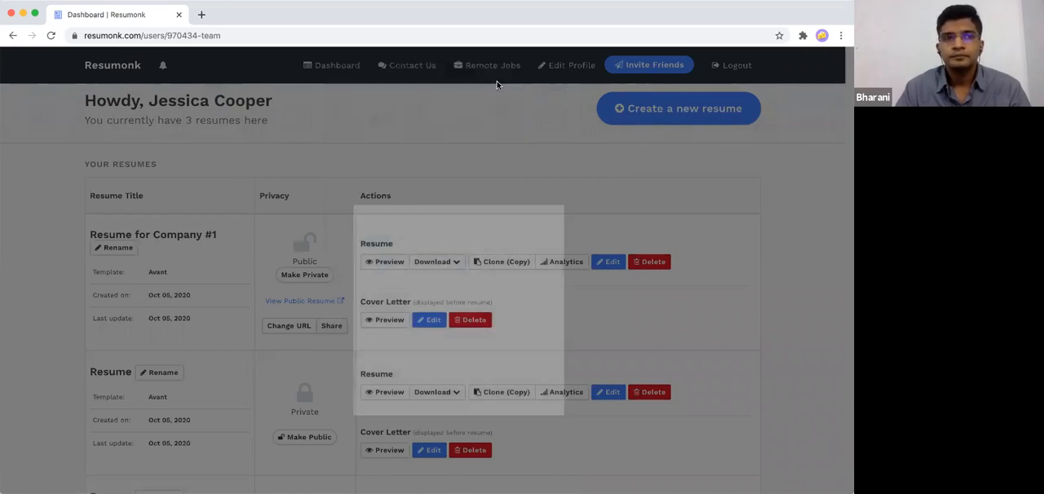